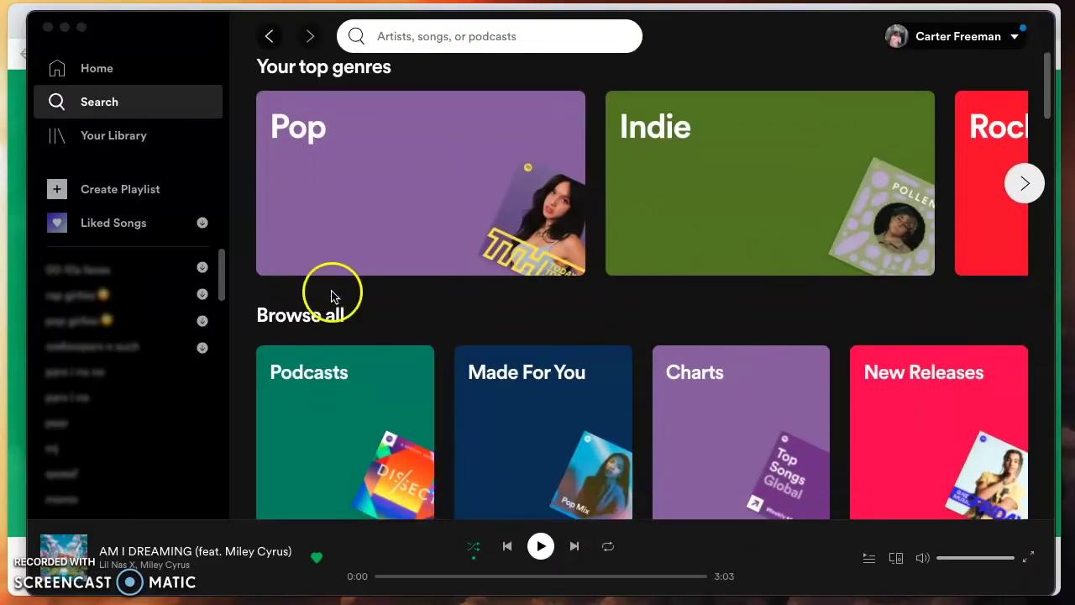
Create an empty playlist, rename it 'happy' and save the description 'curated by me, for me'
scroll(336, 299, down, 3)
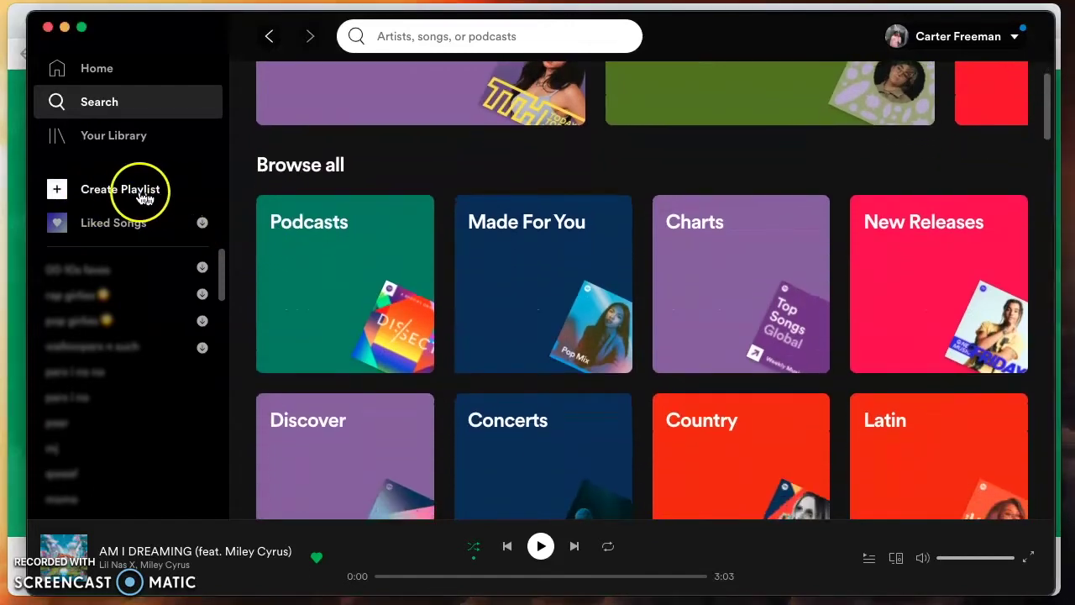
click(130, 193)
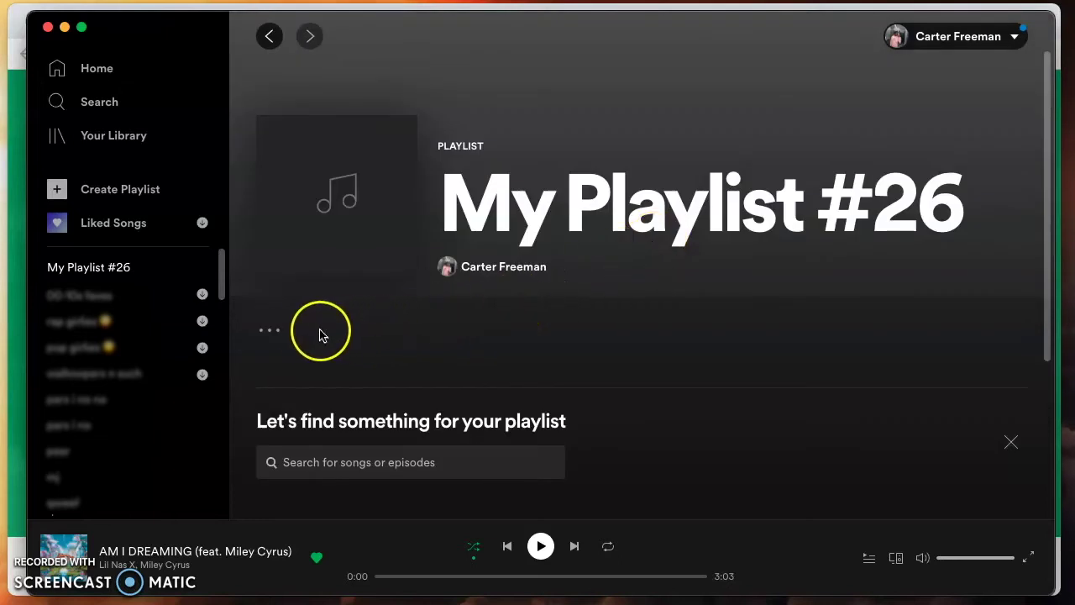
click(269, 333)
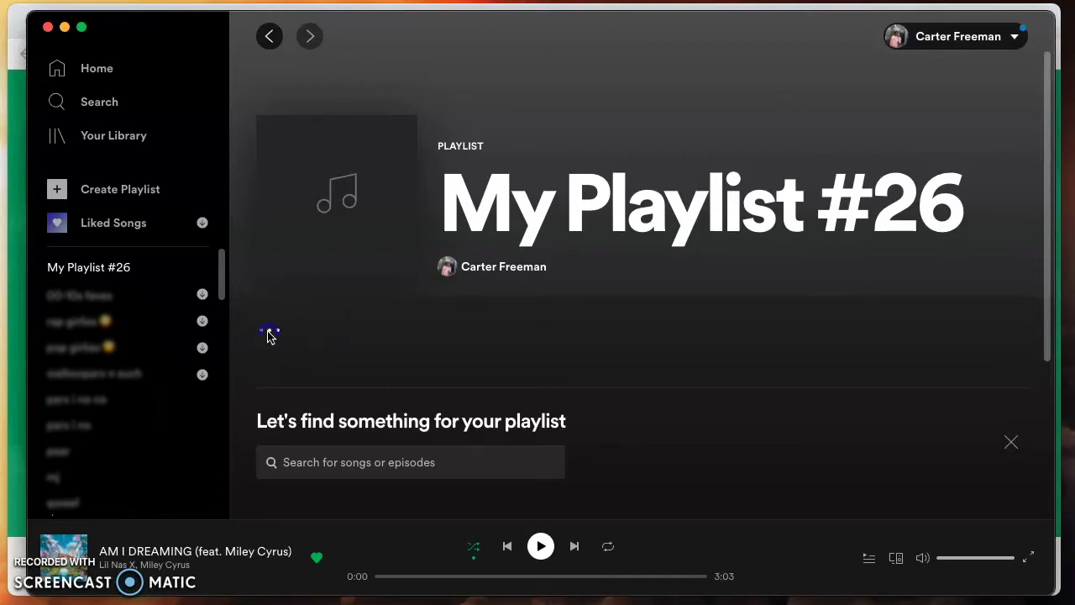
click(320, 439)
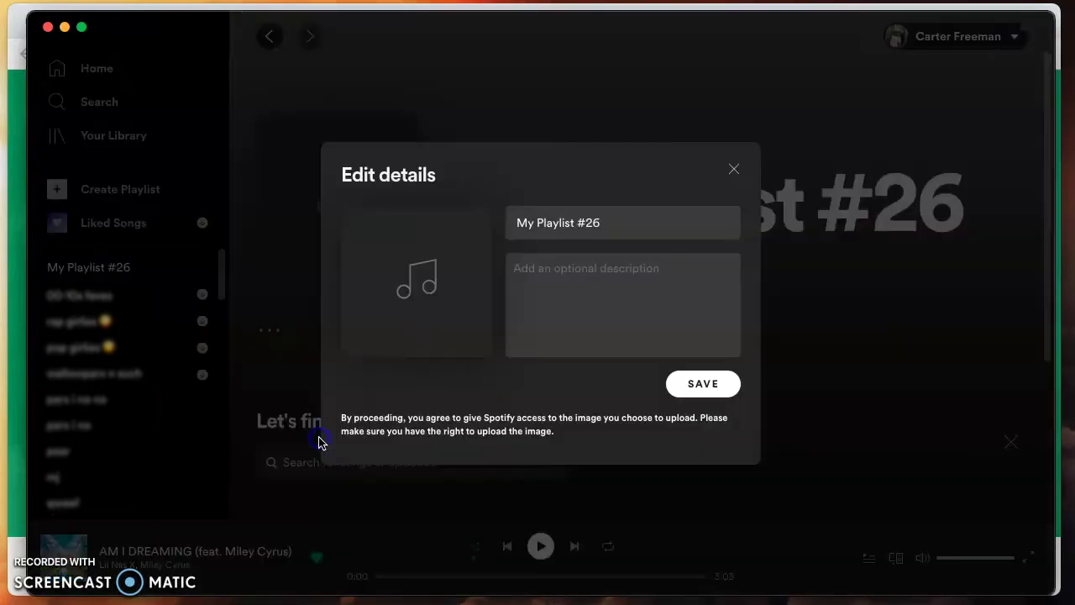
drag(612, 221, 399, 225)
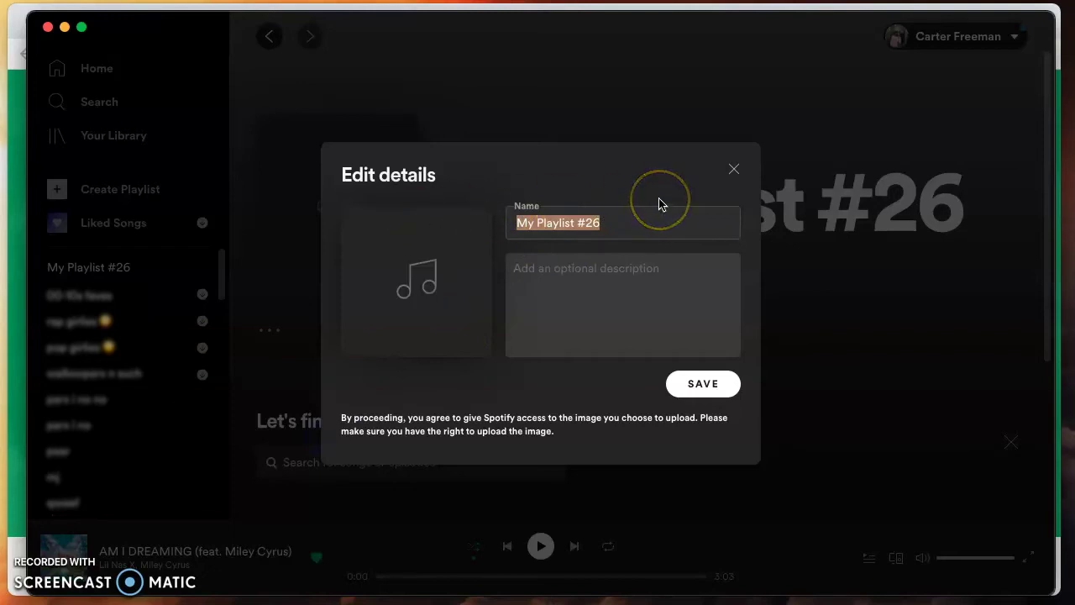
text(ha)
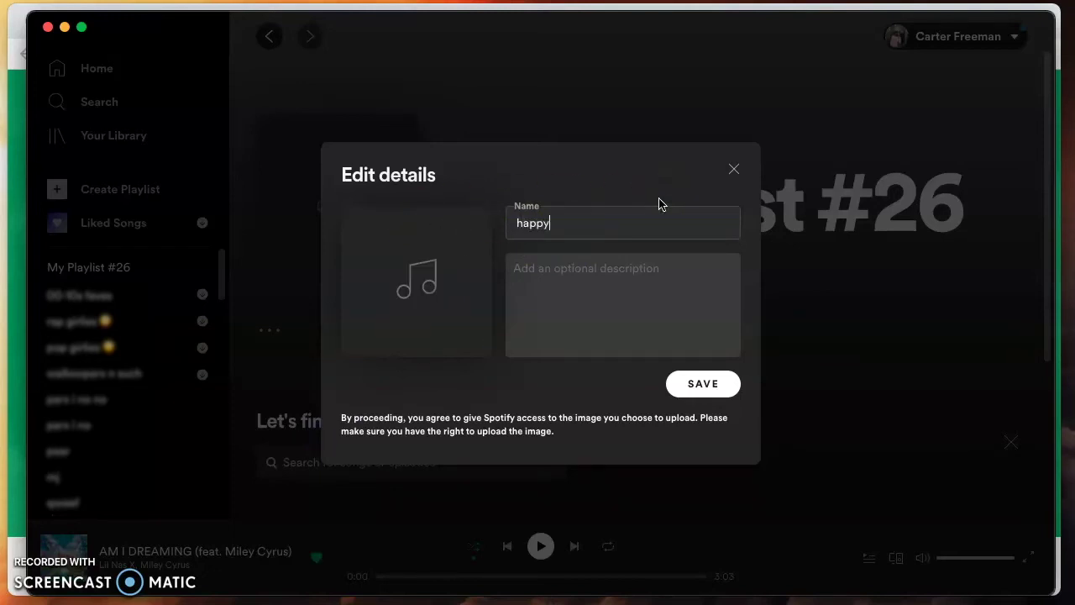
text(ppy)
click(663, 265)
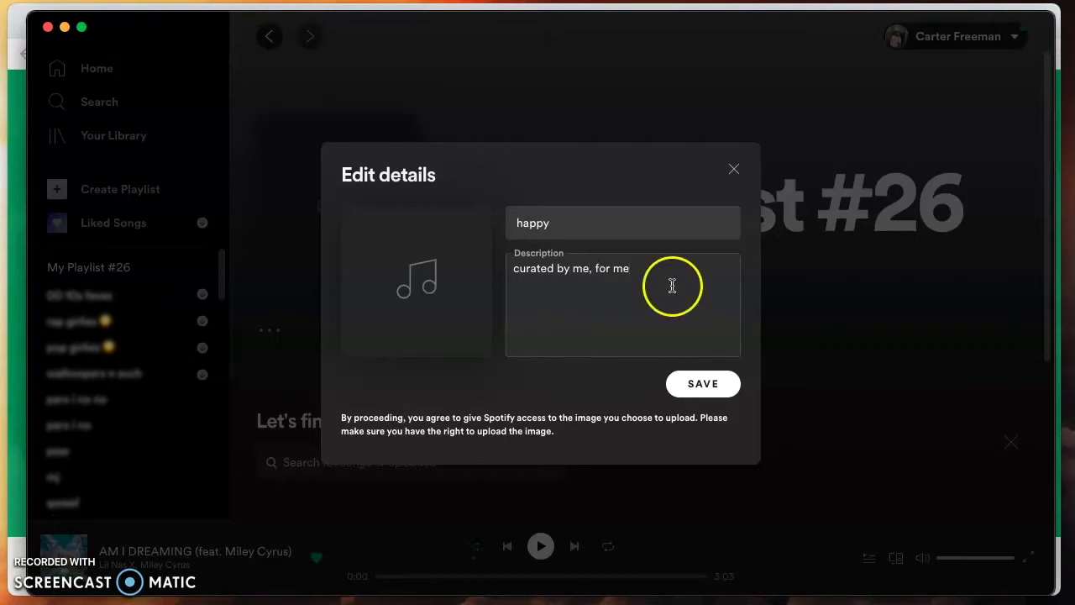
mouse_move(468, 307)
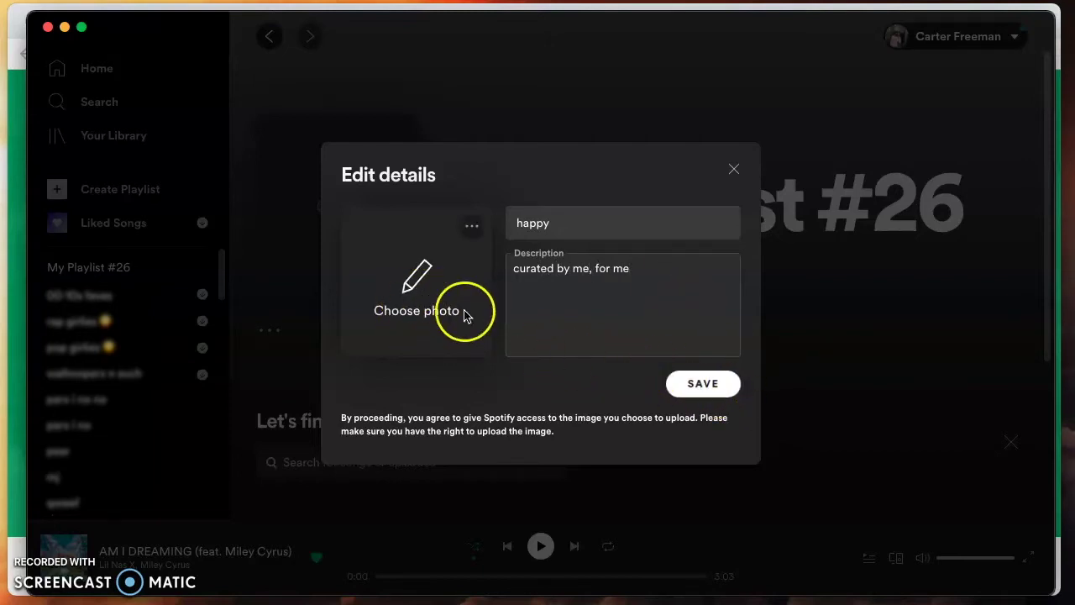
click(702, 386)
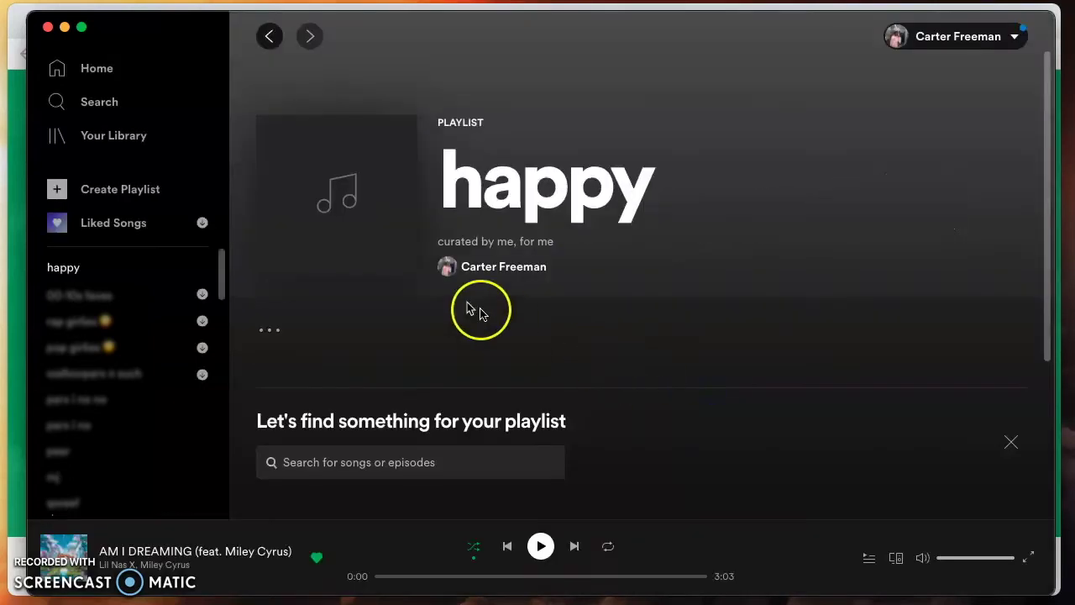
scroll(521, 360, down, 3)
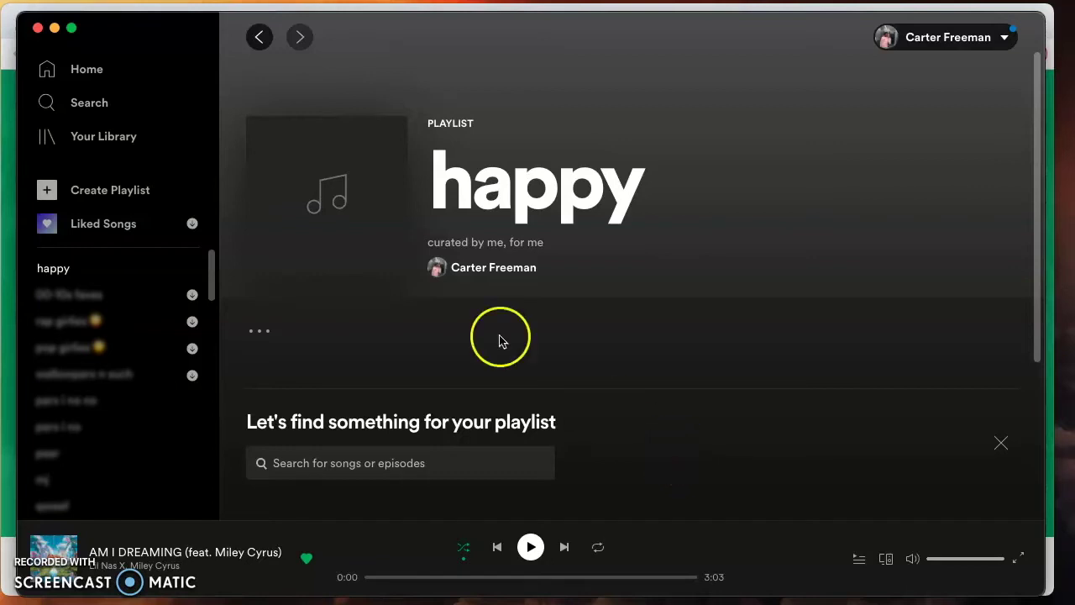
Search for 'mont' and open Lil Nas X's MONTERO album
click(98, 108)
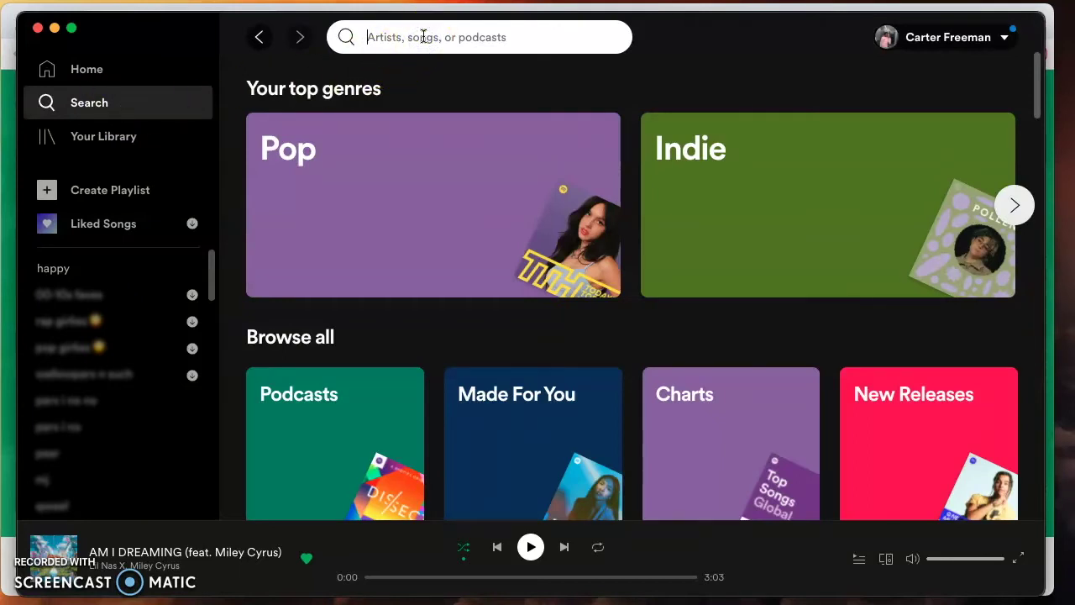
text(mont)
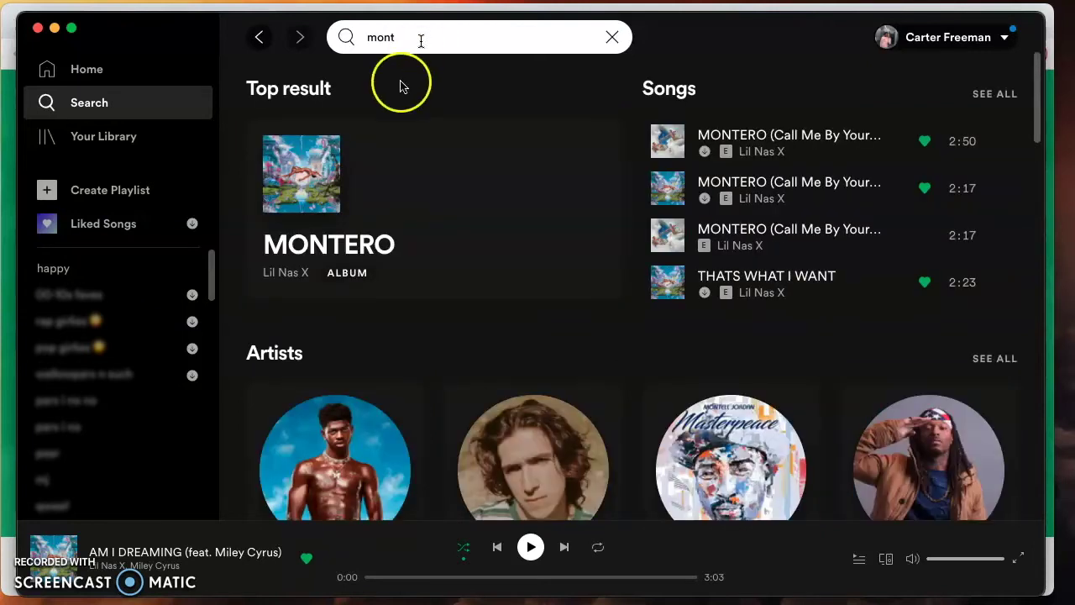
click(357, 226)
scroll(649, 259, down, 5)
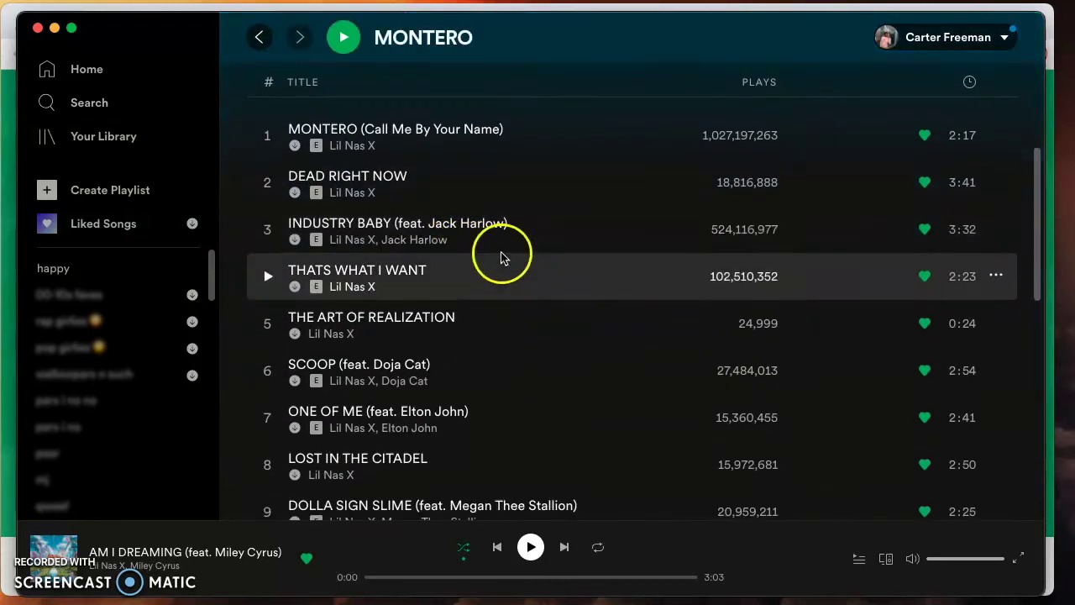
scroll(498, 257, down, 3)
scroll(499, 257, up, 4)
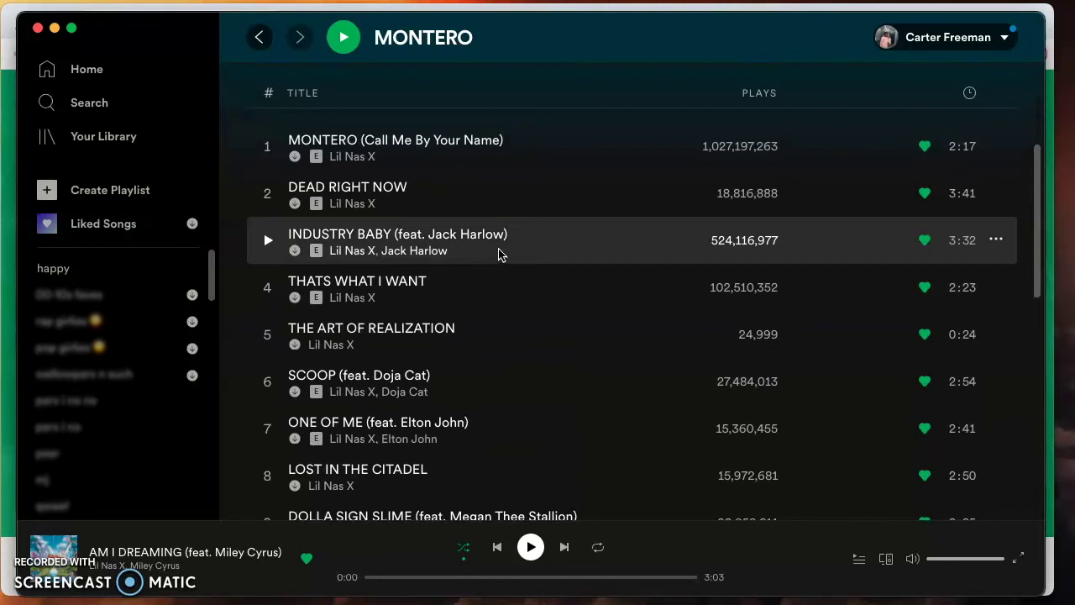
Select MONTERO, INDUSTRY BABY, THATS WHAT I WANT, SCOOP, DOLLA SIGN SLIME and LOST IN THE CITADEL
click(550, 149)
super+click(559, 252)
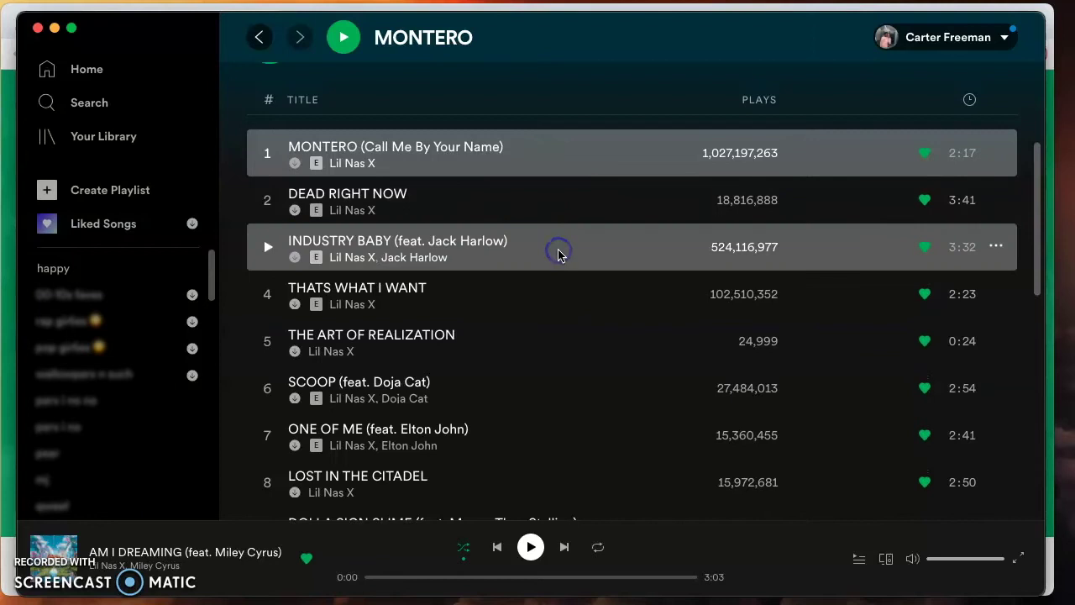
scroll(561, 256, down, 2)
super+click(524, 241)
scroll(538, 247, down, 4)
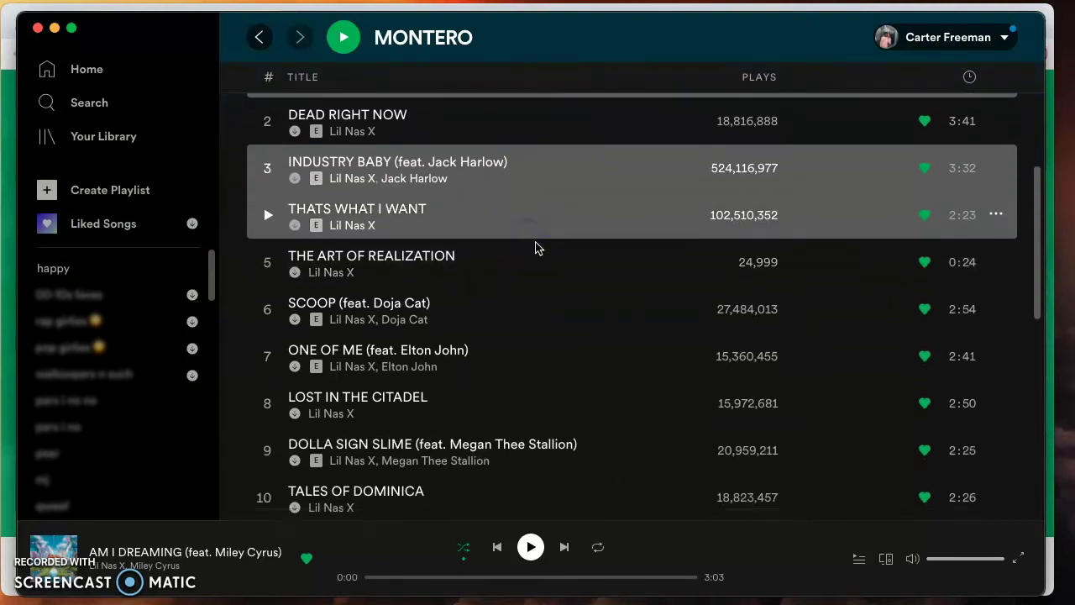
super+click(528, 190)
super+click(611, 334)
scroll(611, 334, down, 4)
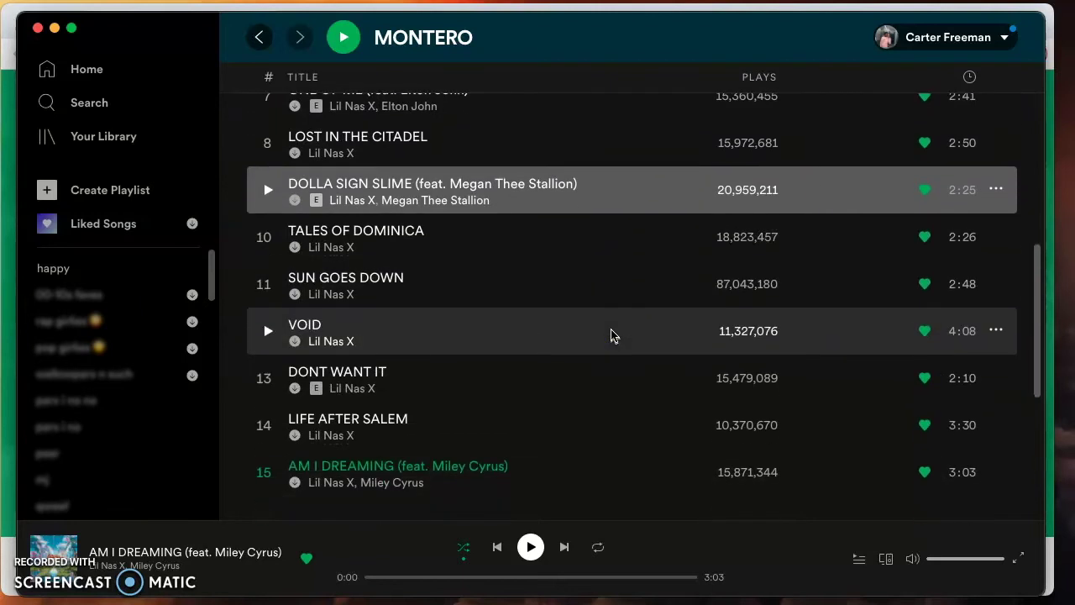
scroll(611, 335, up, 5)
super+click(570, 331)
Drag the selected MONTERO tracks onto the happy playlist, then clear the selection
scroll(571, 328, up, 9)
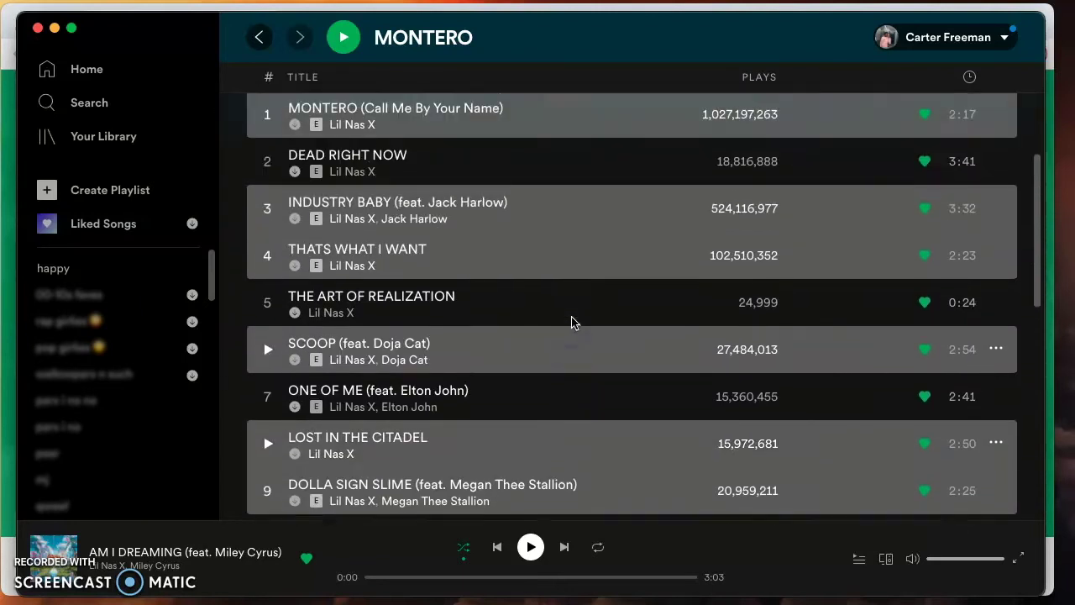
drag(538, 326, 79, 274)
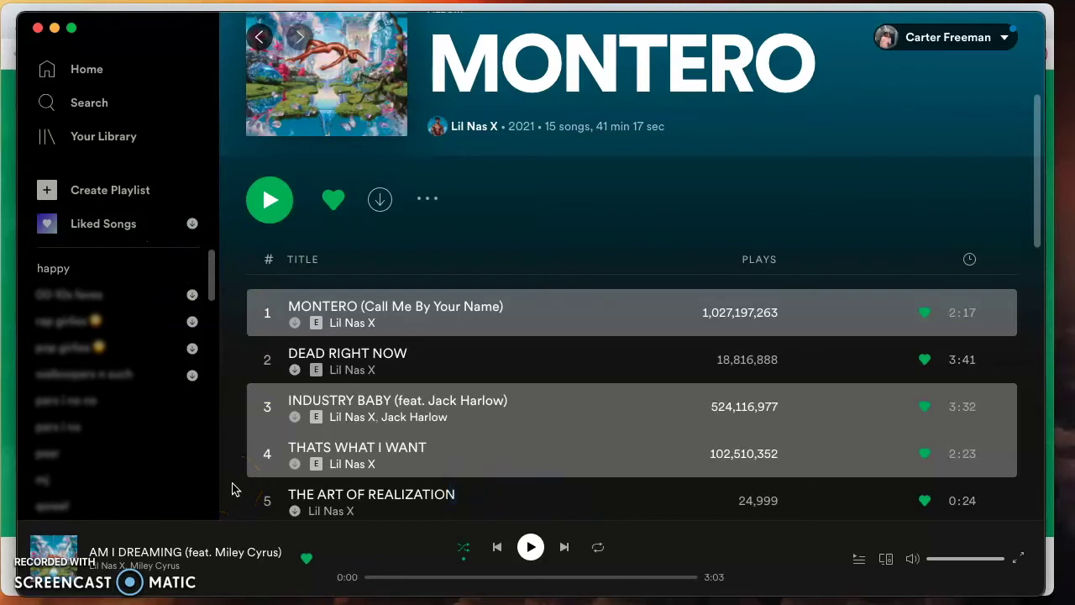
scroll(698, 377, up, 3)
click(697, 375)
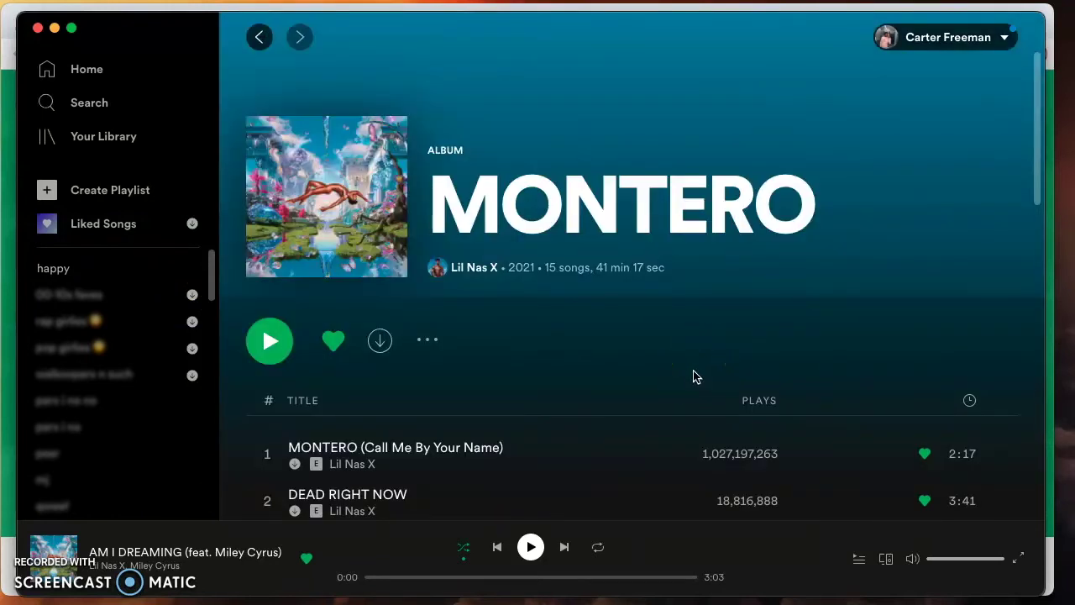
Search for 'greatest hits' and open the Waterparks Greatest Hits album
click(108, 109)
click(511, 45)
text(gr)
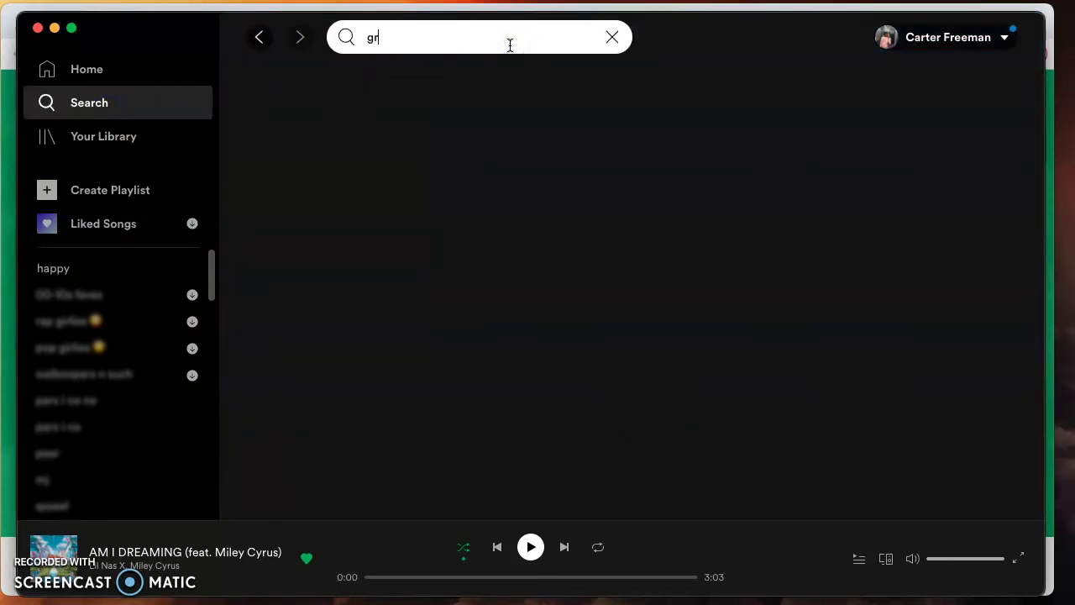
text(eates)
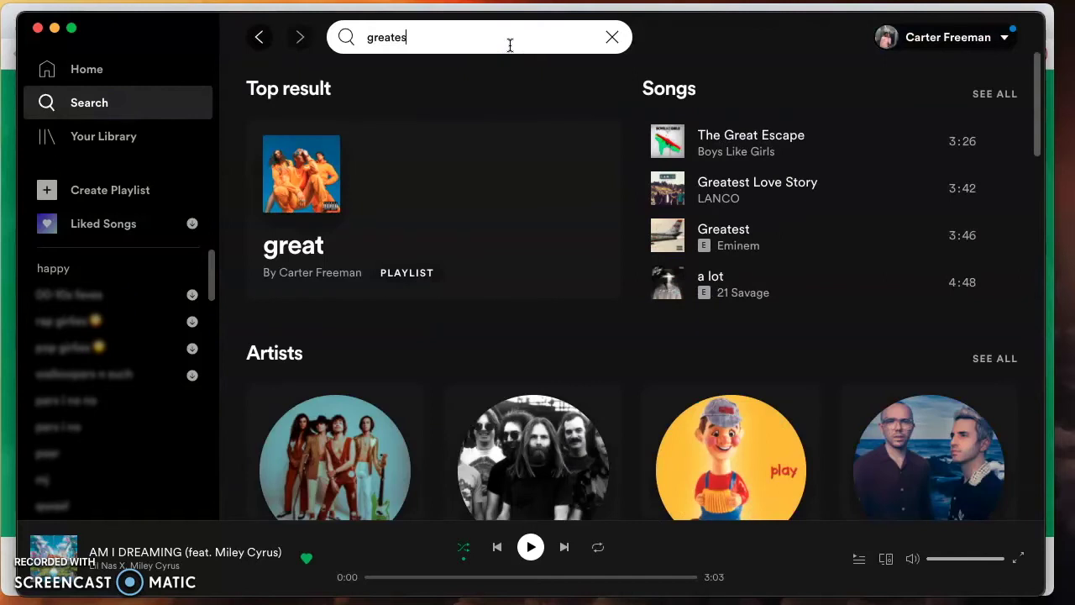
text(t hits)
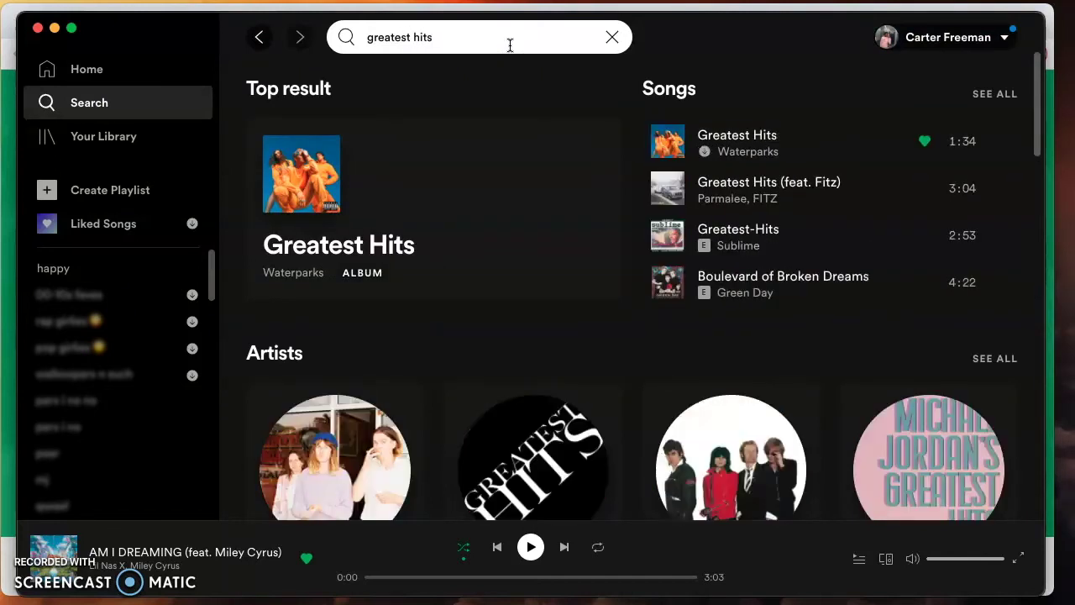
click(384, 211)
scroll(552, 288, down, 5)
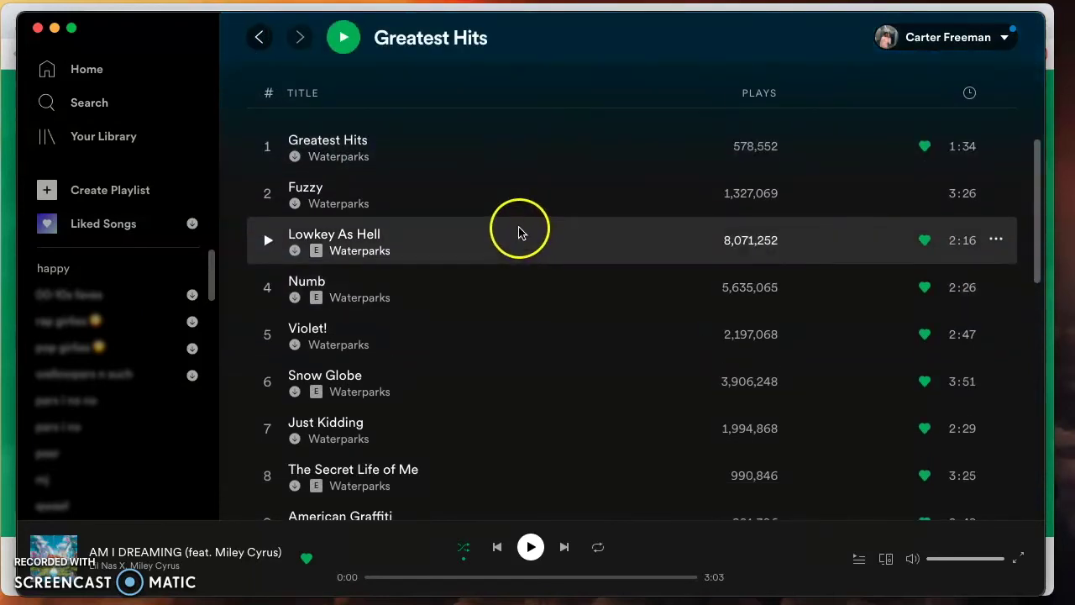
Select Fuzzy, Numb, Violet!, The Secret Life of Me, LIKE IT and You'd Be Paranoid Too
click(500, 194)
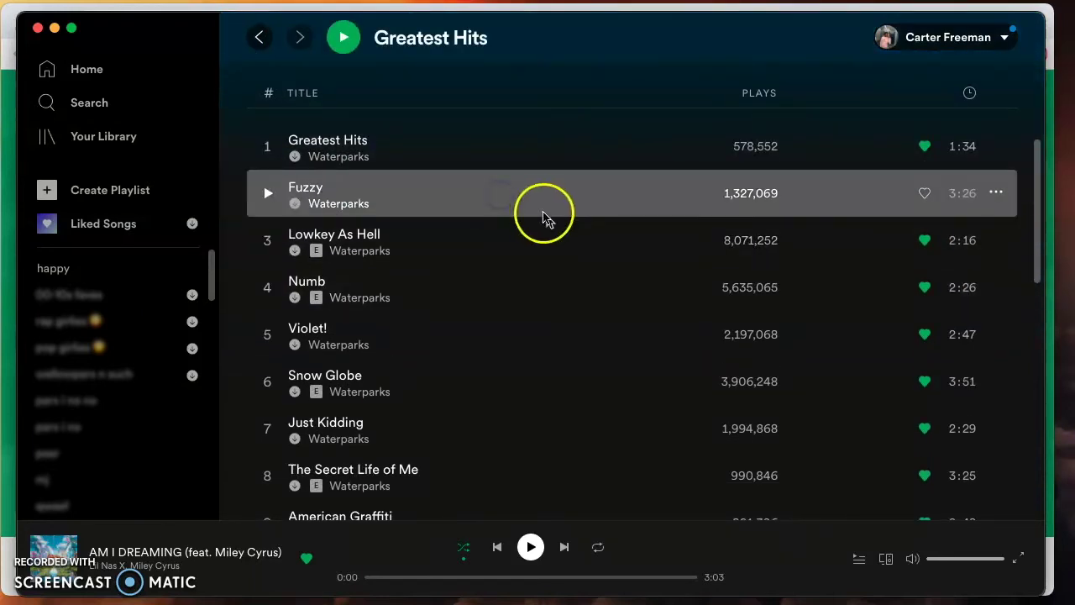
super+click(524, 290)
super+click(516, 334)
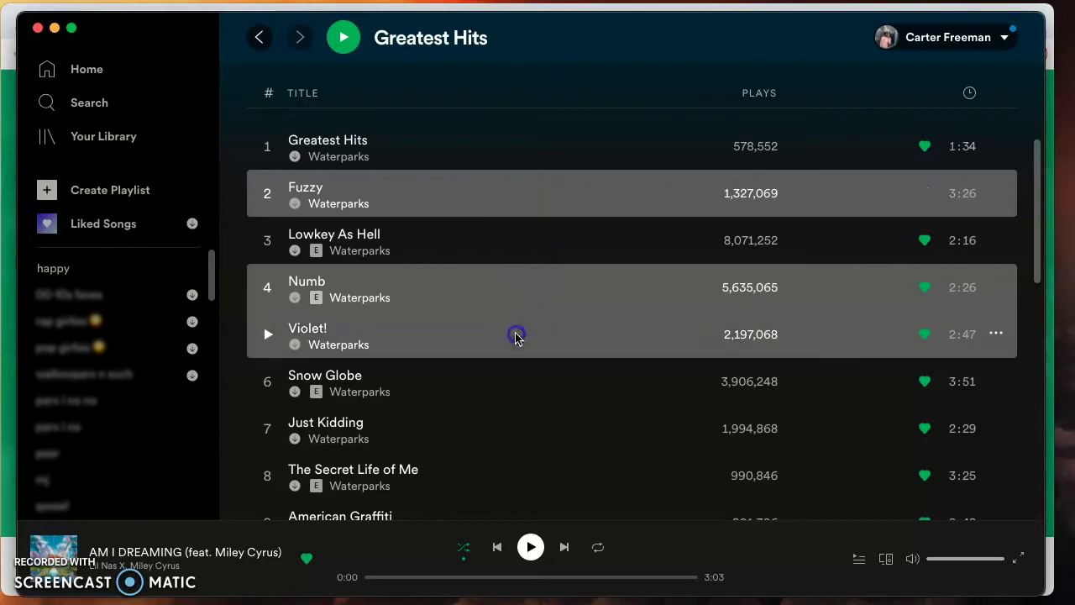
scroll(517, 336, down, 3)
super+click(537, 330)
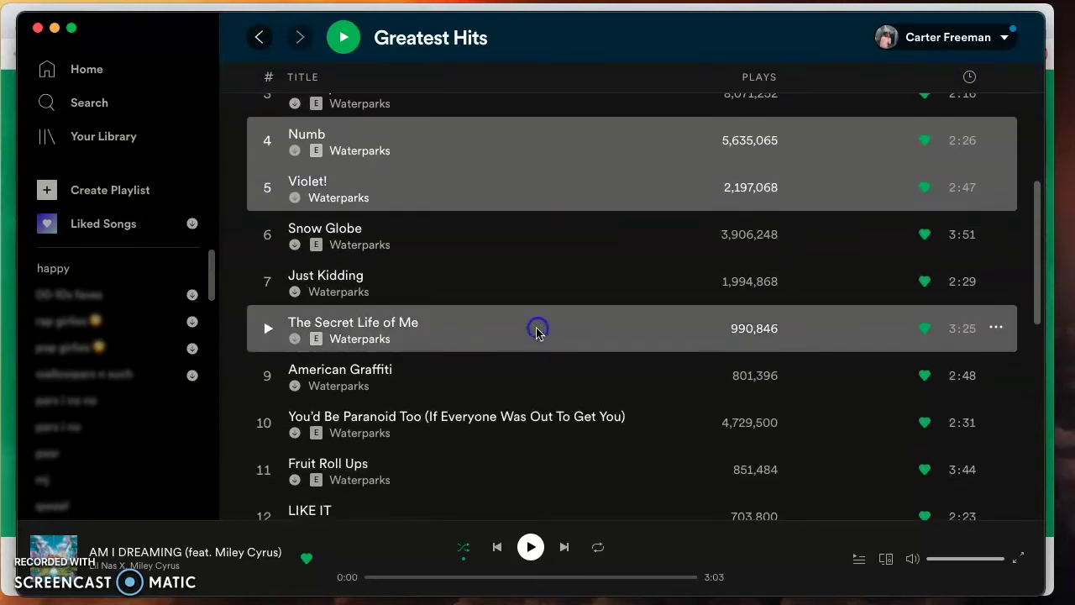
scroll(539, 333, down, 3)
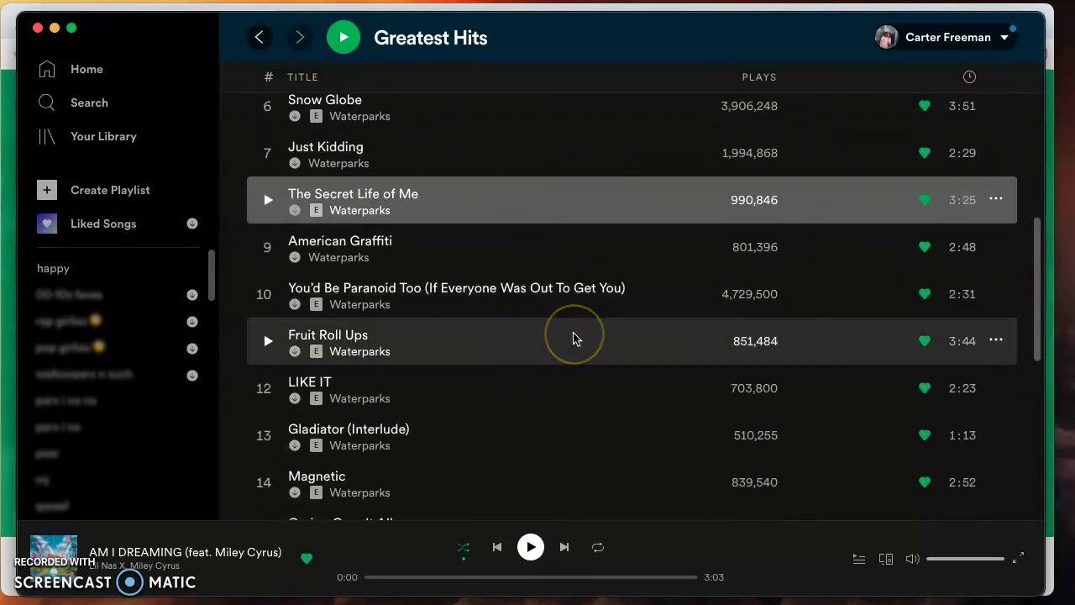
scroll(574, 338, down, 1)
super+click(602, 336)
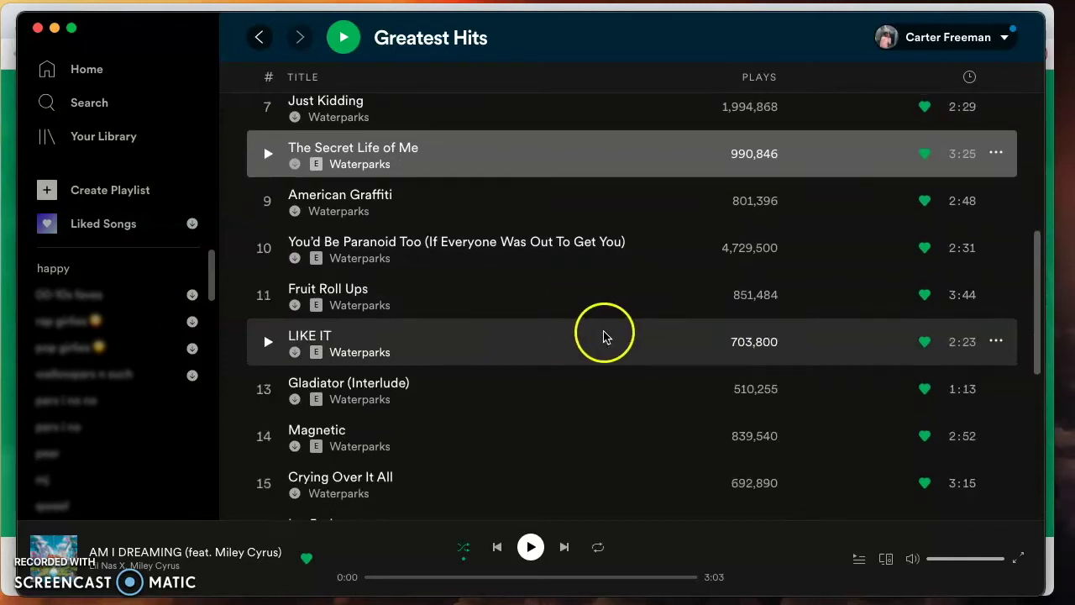
scroll(580, 320, down, 1)
super+click(574, 299)
scroll(572, 307, down, 2)
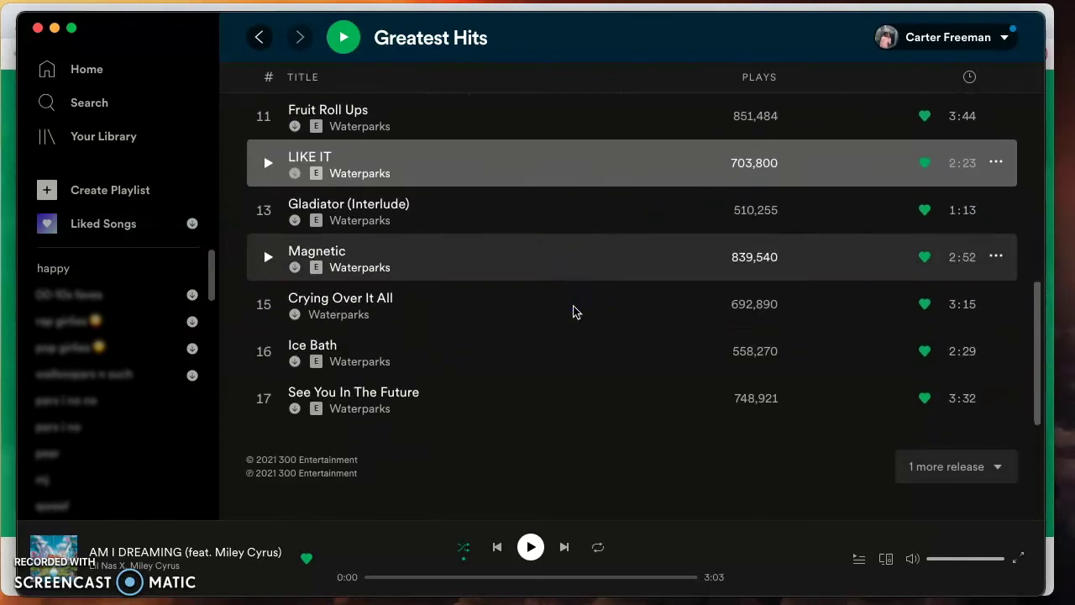
scroll(561, 311, up, 1)
scroll(542, 311, up, 2)
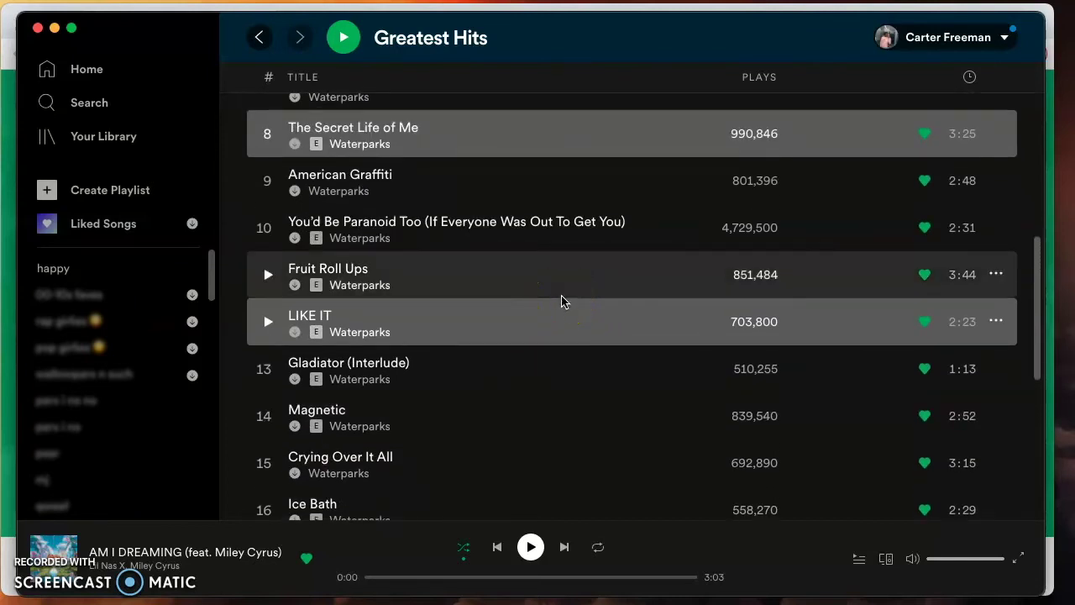
scroll(562, 302, up, 7)
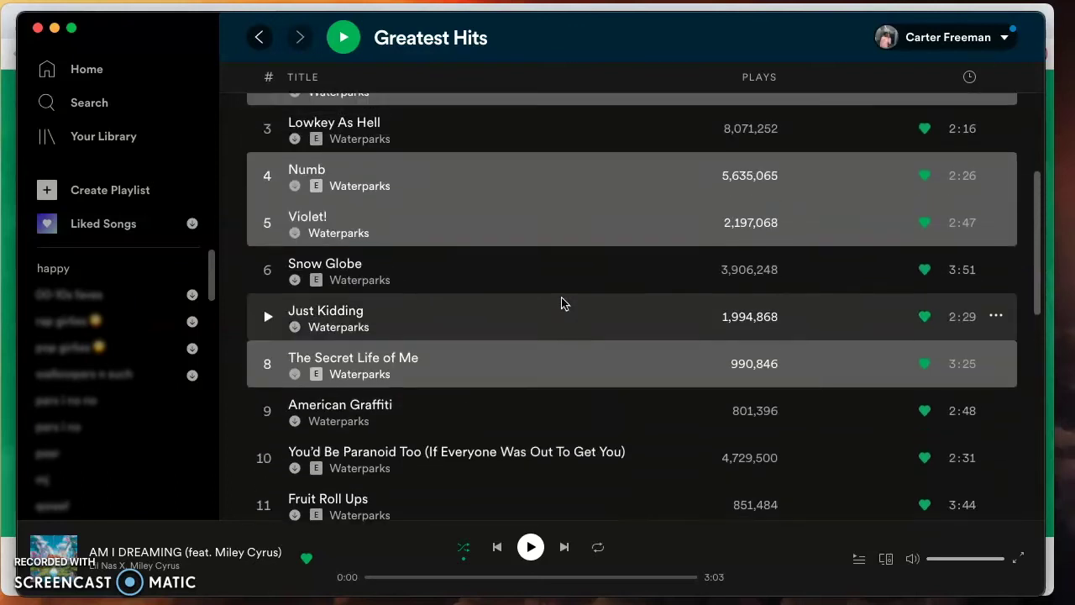
scroll(562, 302, down, 5)
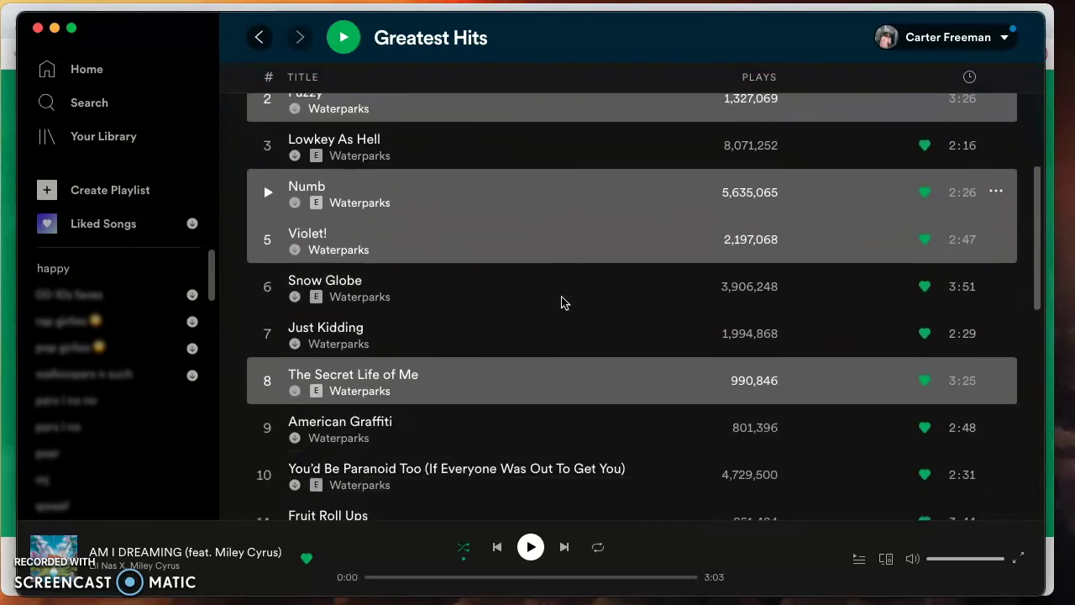
scroll(562, 303, down, 1)
super+click(384, 320)
Drag the selected Greatest Hits tracks onto the happy playlist and open it
drag(298, 260, 92, 271)
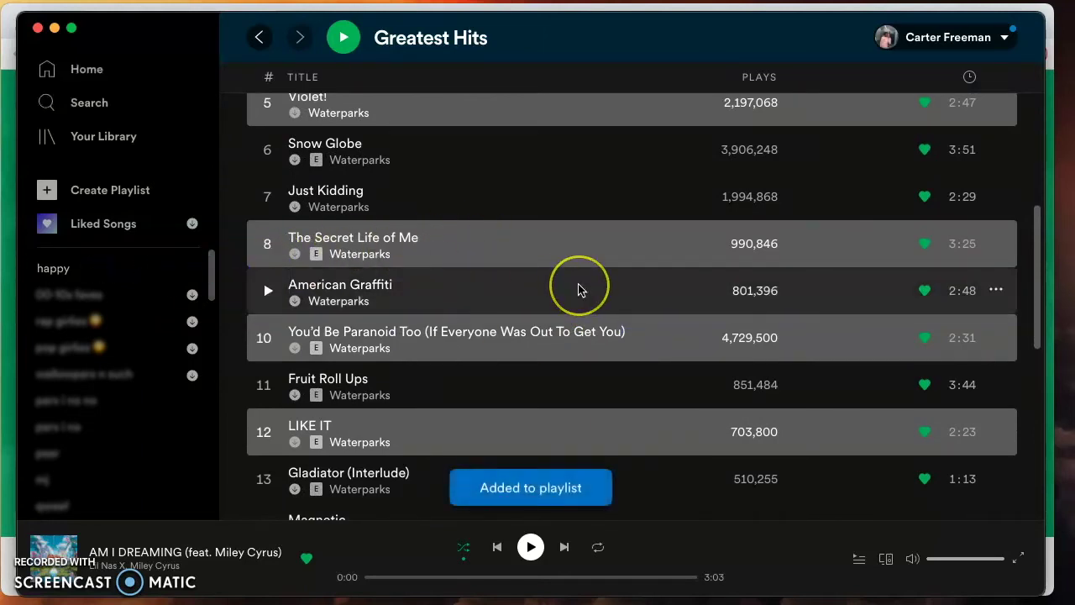
click(53, 268)
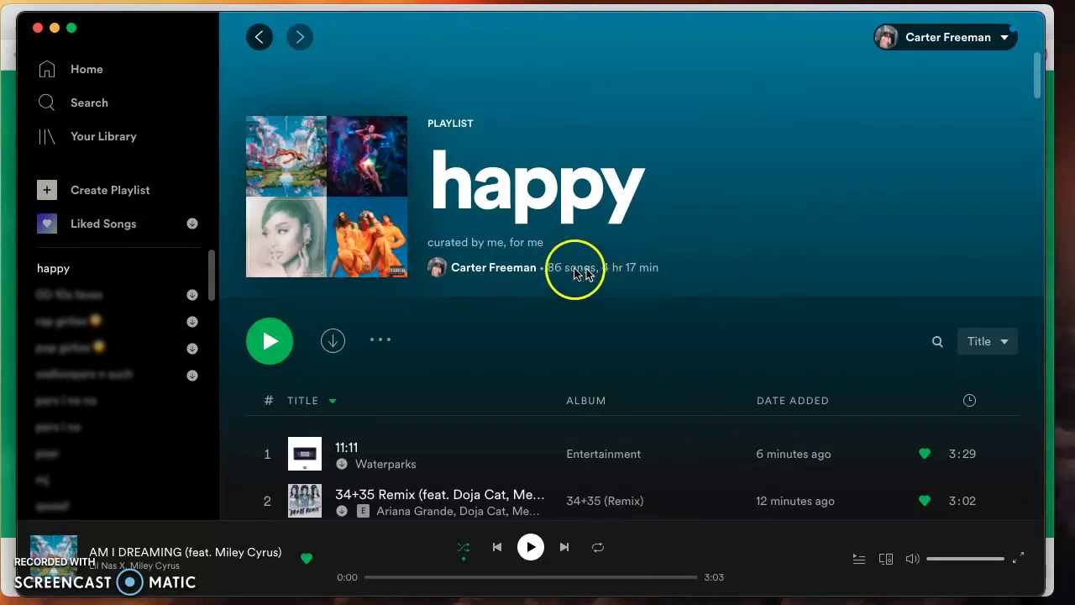
scroll(631, 269, down, 3)
scroll(632, 269, down, 5)
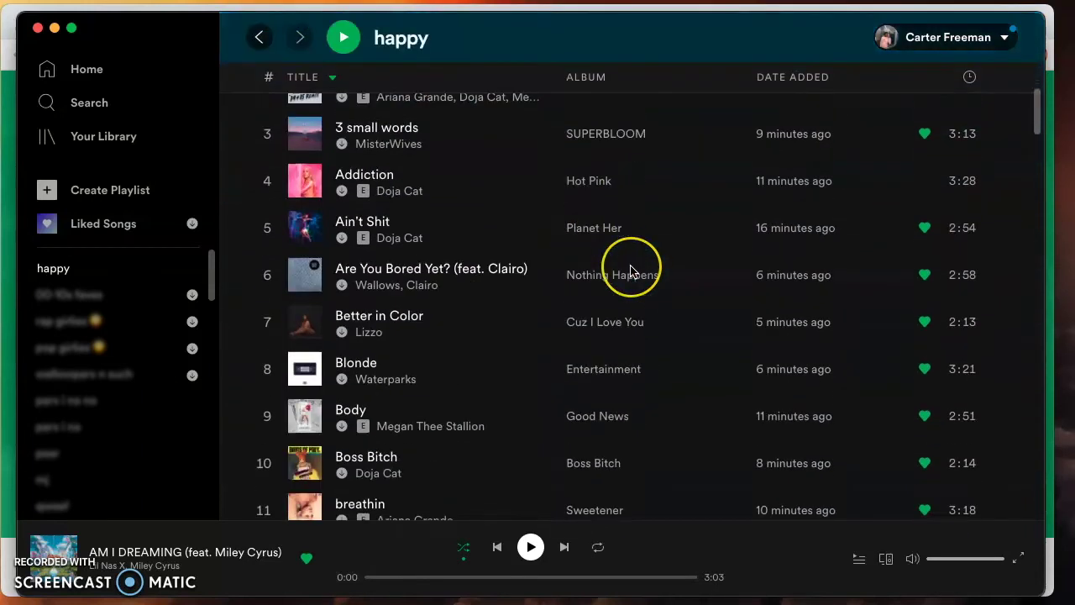
scroll(632, 269, up, 8)
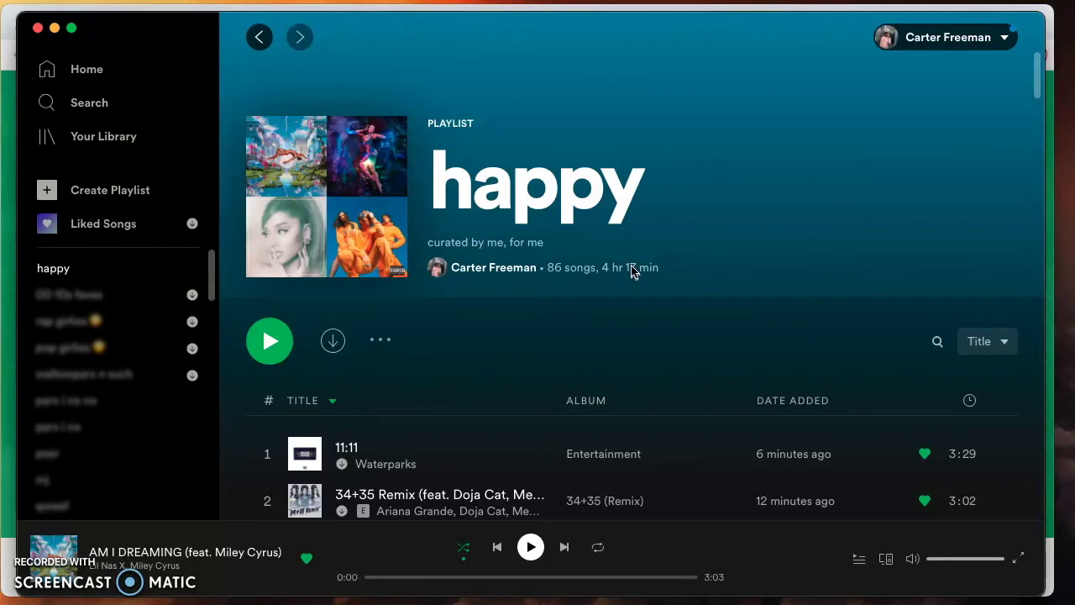
scroll(636, 260, down, 10)
scroll(637, 252, down, 10)
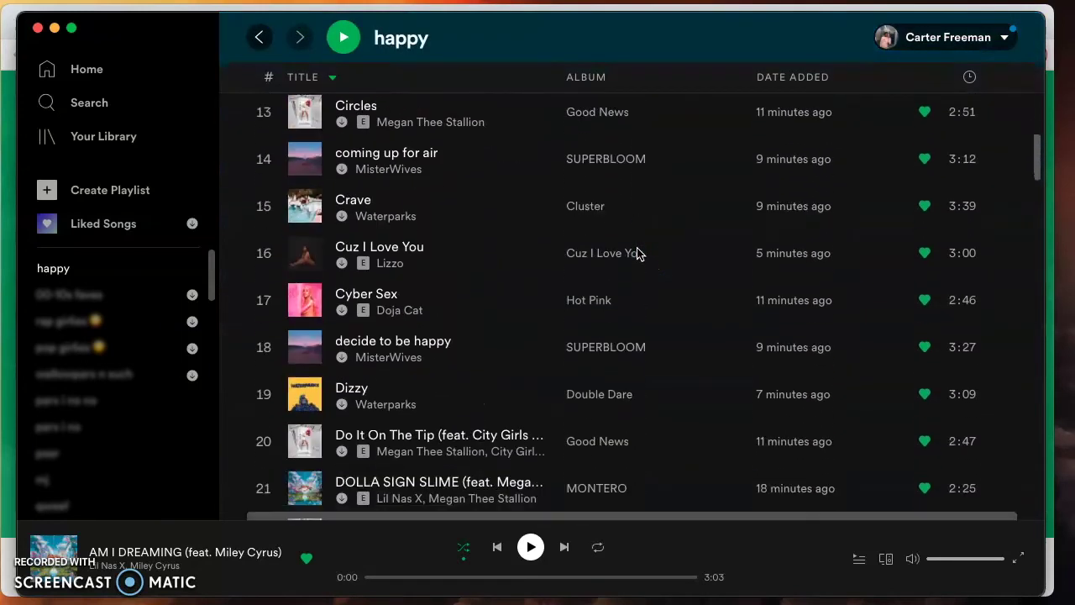
scroll(637, 252, down, 10)
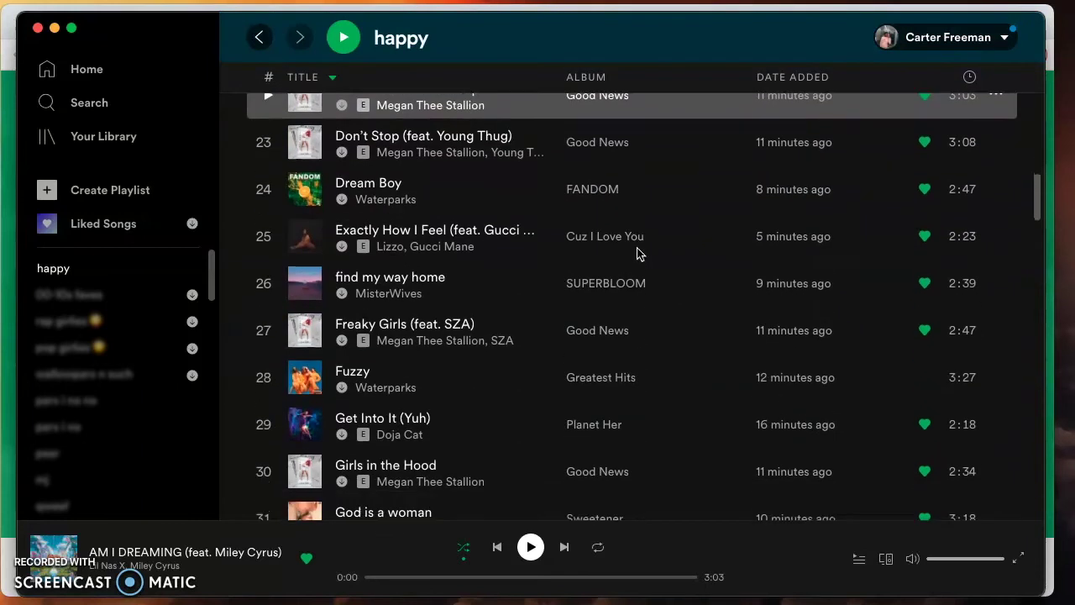
scroll(636, 252, down, 1)
click(528, 249)
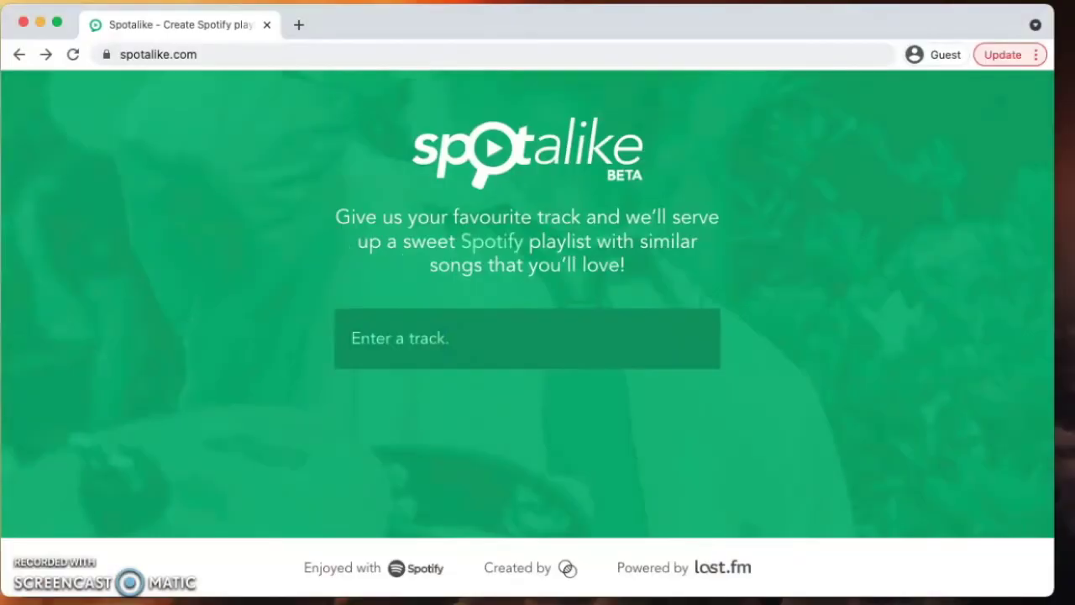
Enter 'fuzzy waterpa' in Spotalike and pick Waterparks - Fuzzy as the seed track
click(457, 320)
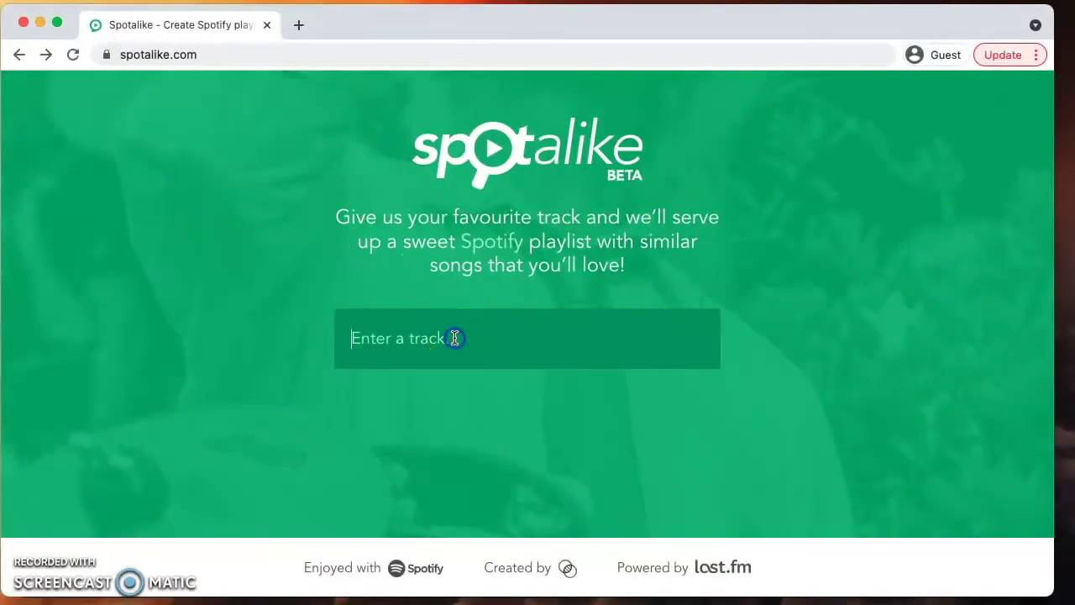
text(fuzzy )
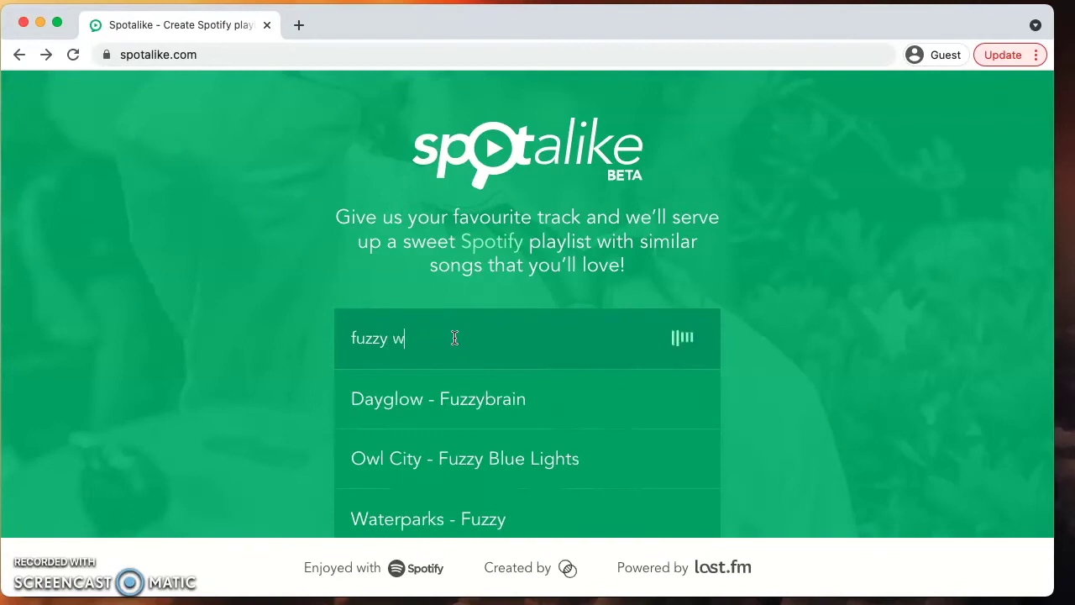
text(waterpa)
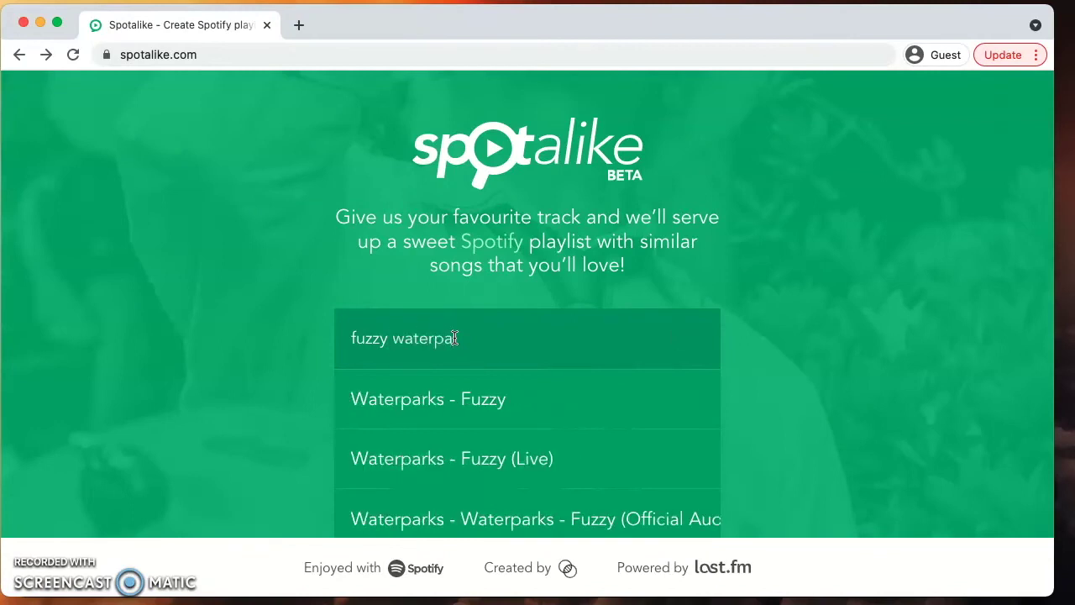
click(475, 393)
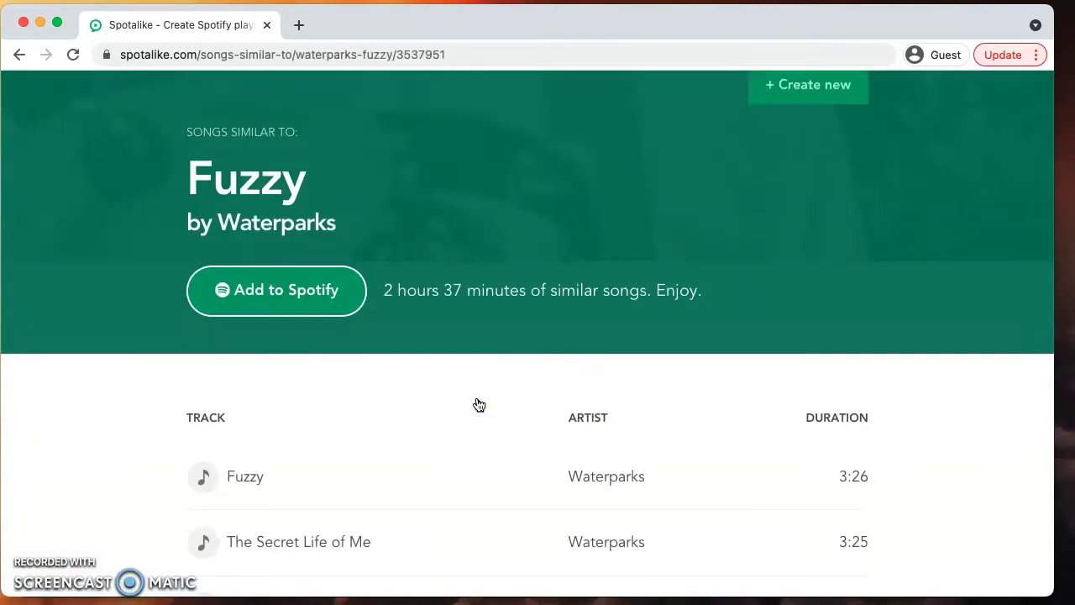
scroll(478, 404, down, 3)
scroll(478, 404, down, 8)
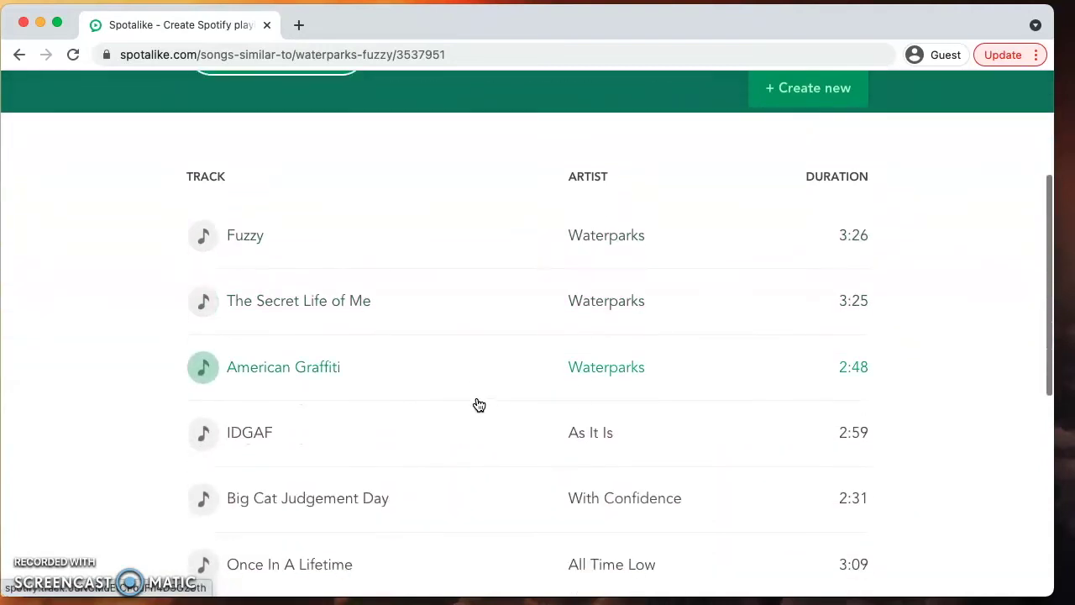
scroll(479, 406, down, 9)
scroll(479, 406, up, 4)
scroll(479, 406, up, 12)
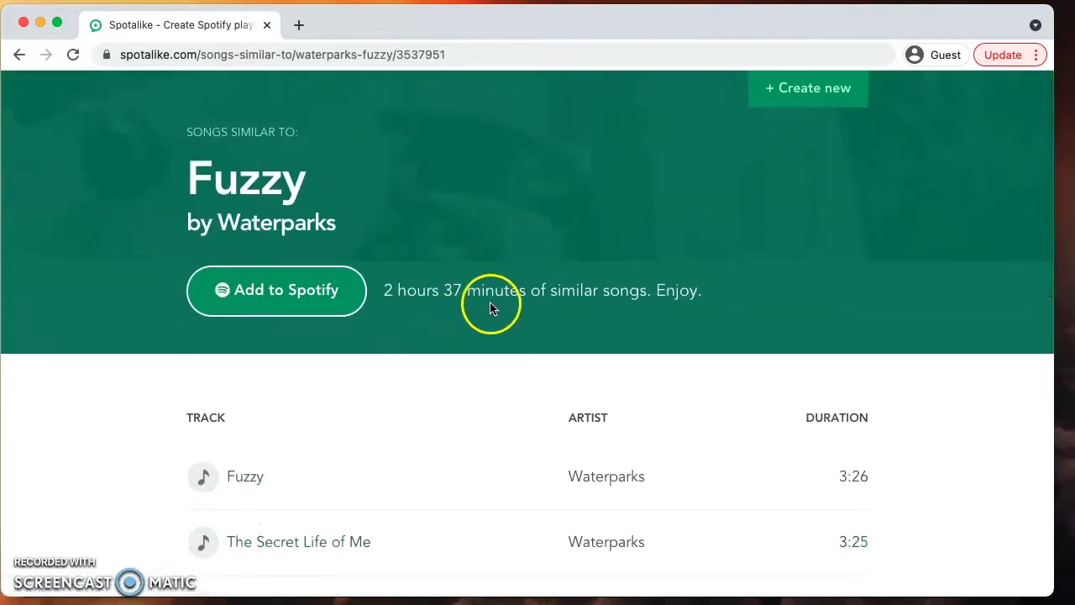
scroll(493, 305, down, 6)
scroll(493, 309, down, 3)
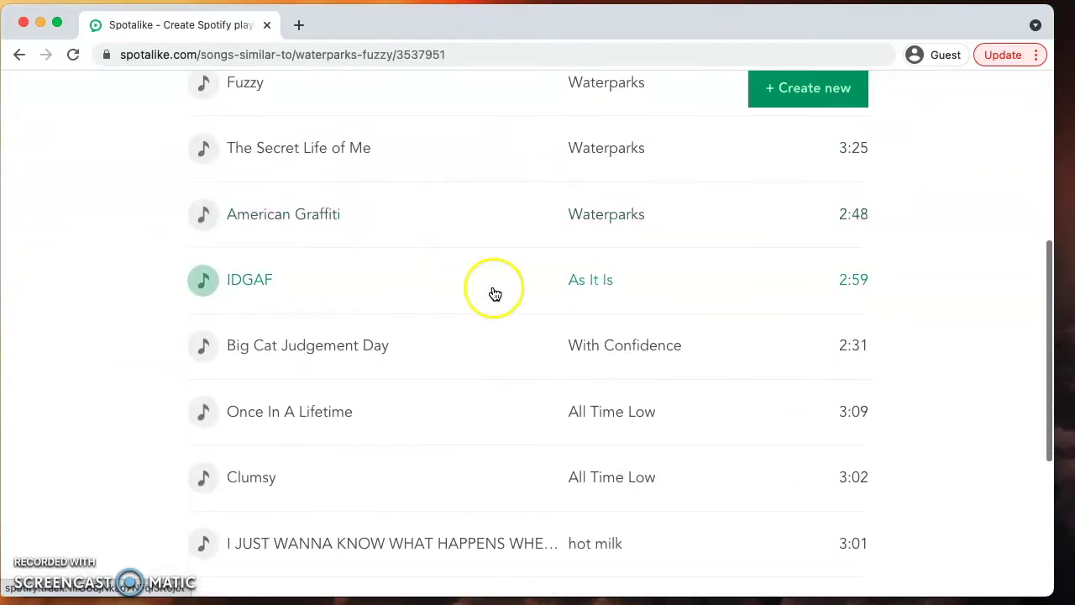
scroll(454, 275, down, 2)
scroll(455, 275, down, 5)
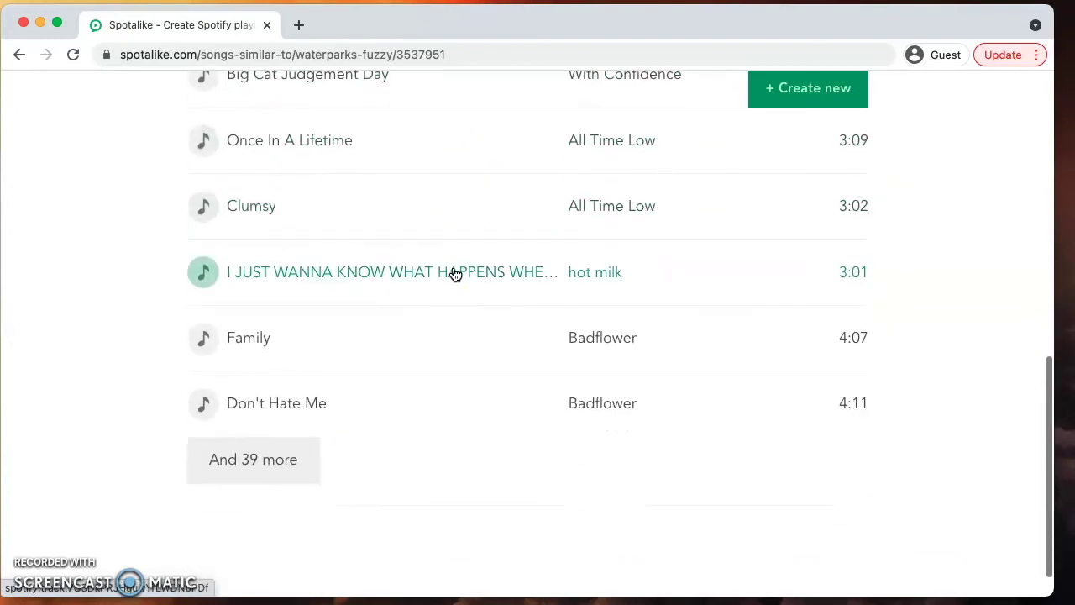
scroll(359, 239, up, 3)
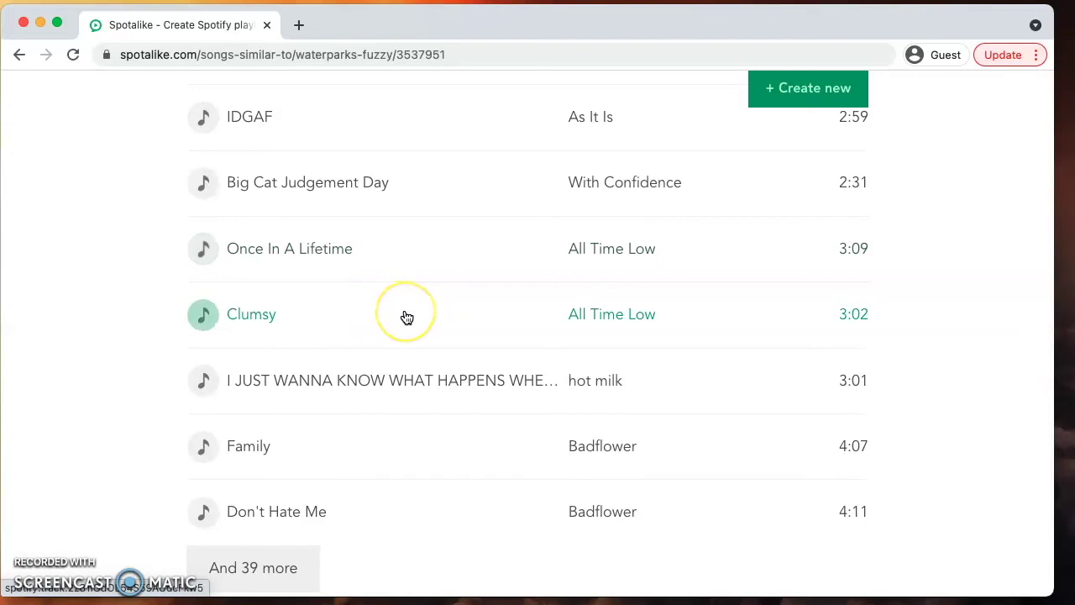
scroll(407, 317, up, 3)
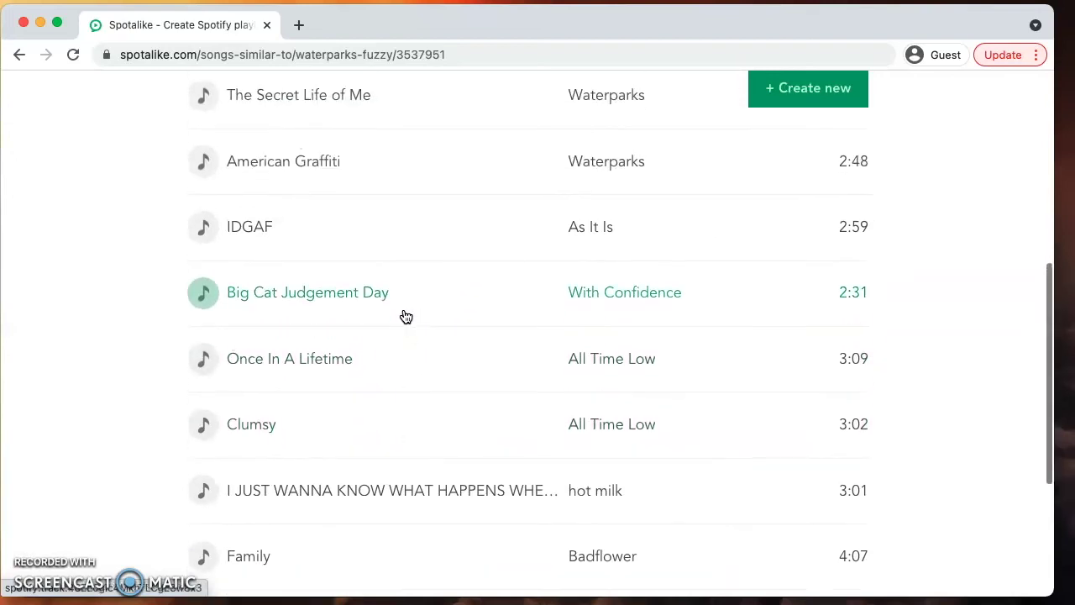
scroll(407, 317, down, 3)
click(374, 265)
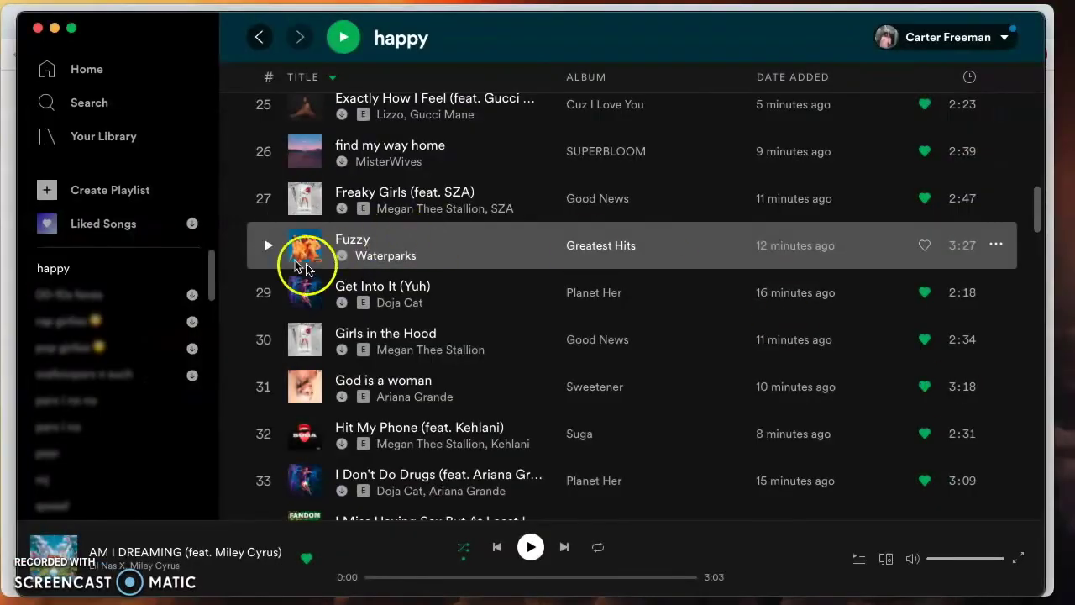
Search 'clumsy all', drag All Time Low's Clumsy onto the happy playlist, and open it
click(89, 102)
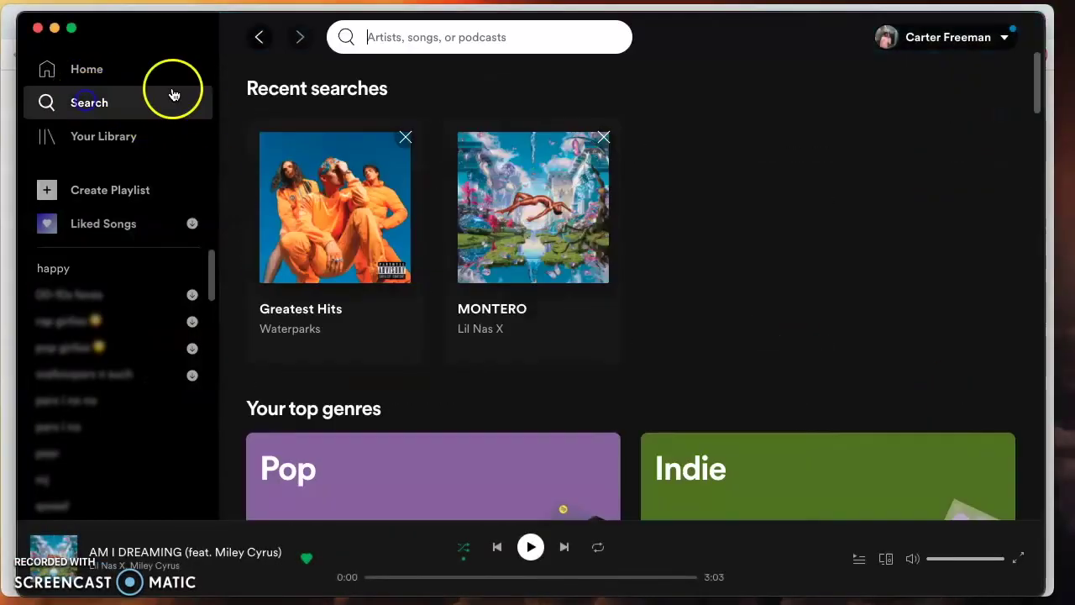
click(439, 38)
text(clum)
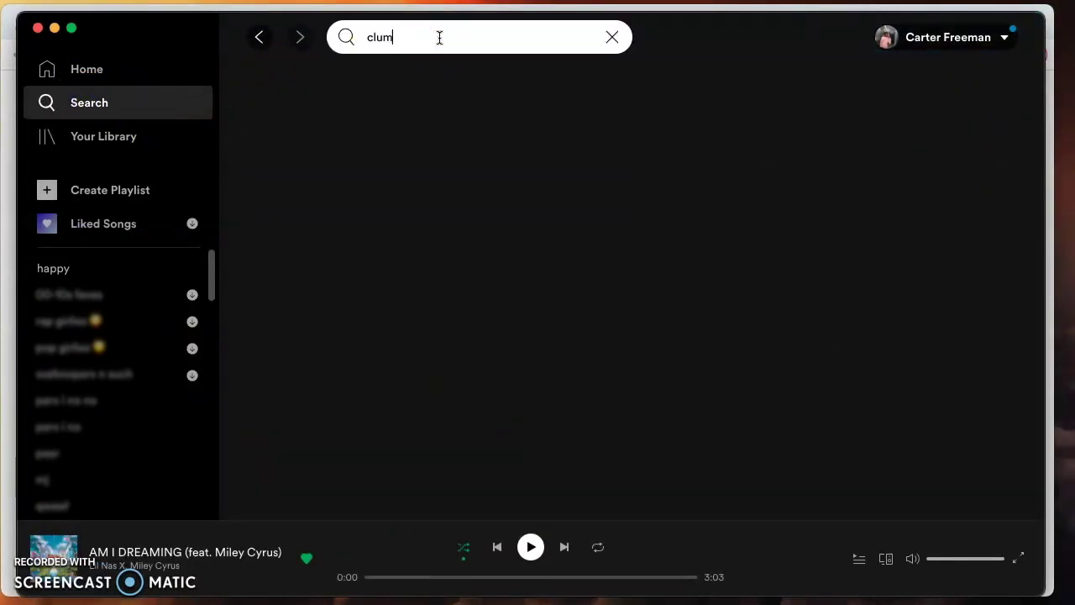
text(sy all)
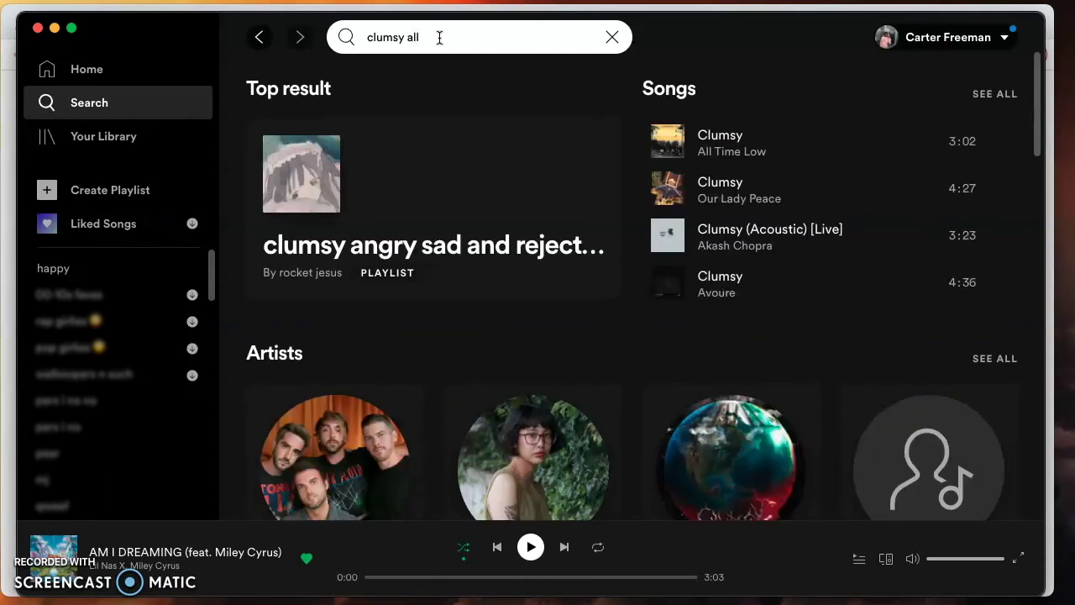
drag(782, 137, 120, 269)
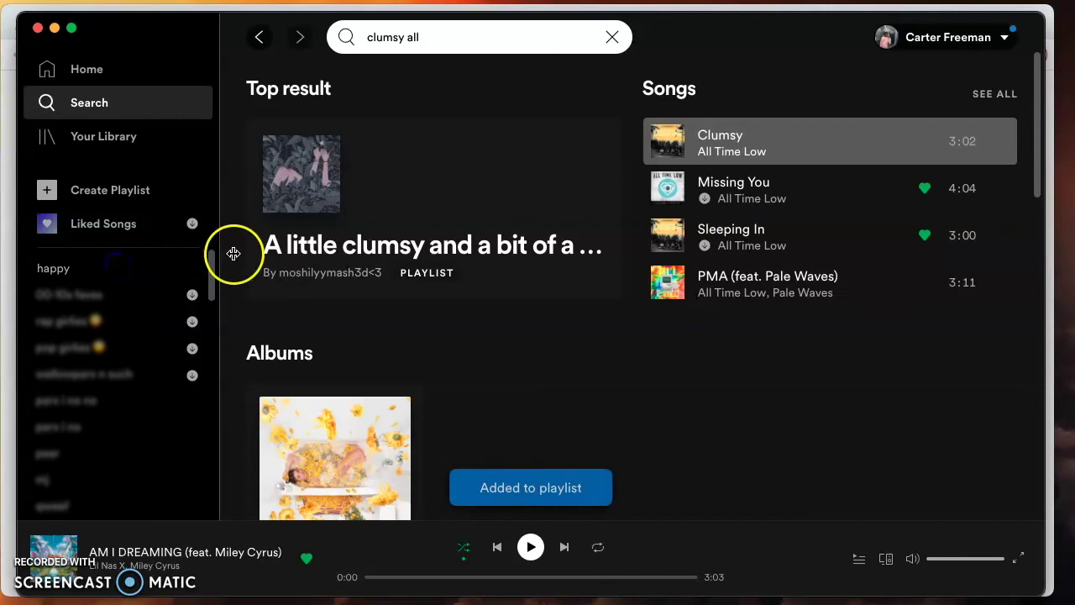
click(611, 38)
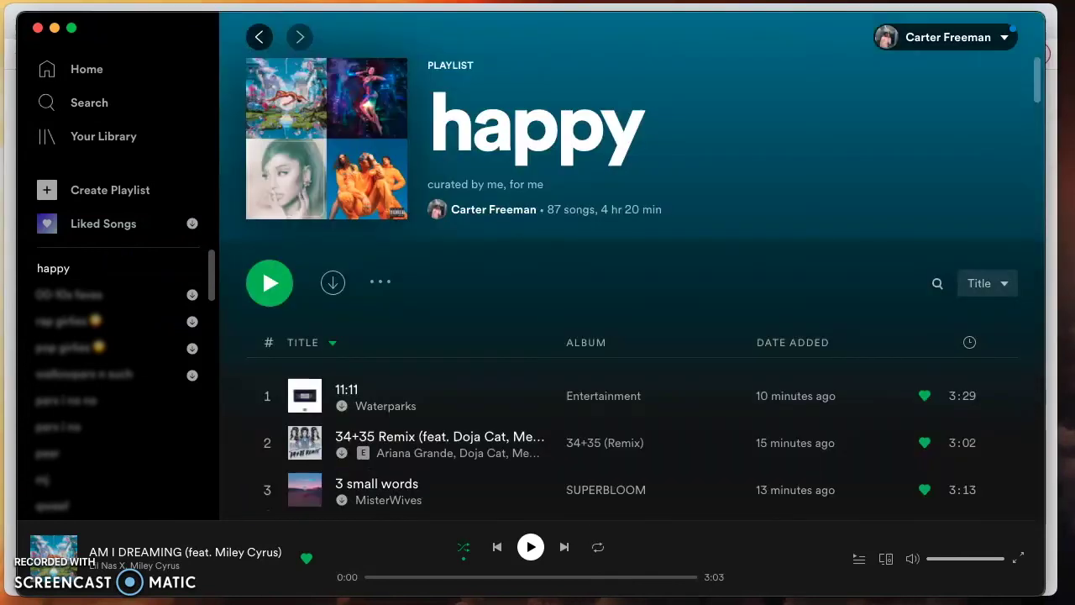